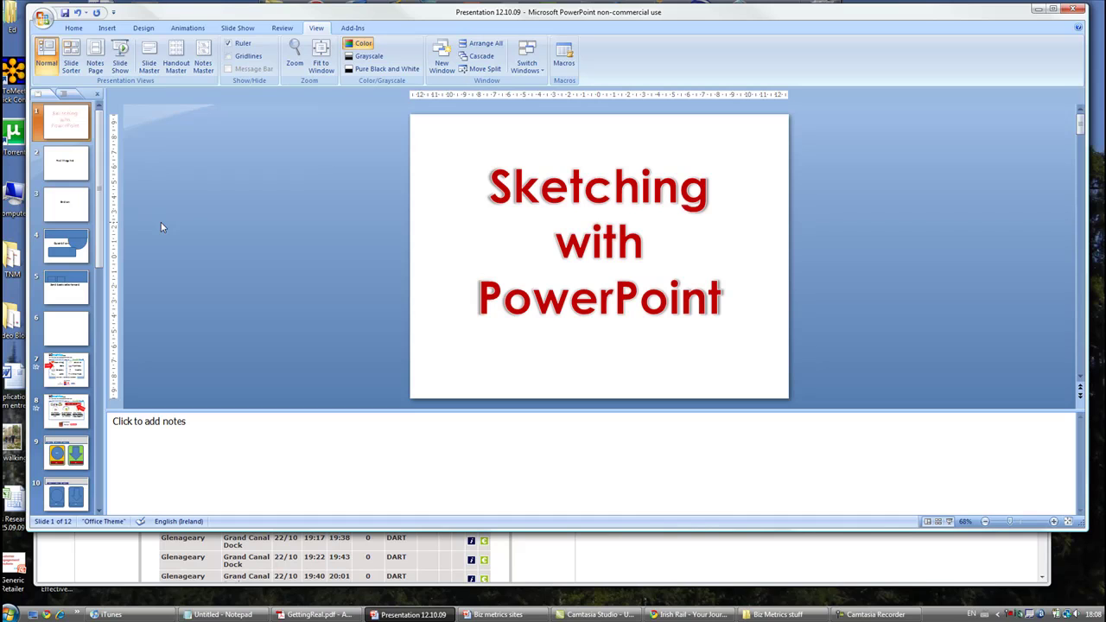
# Display slide 2, 'First things first', with the notes pane collapsed and the window widened.
pyautogui.click(71, 167)
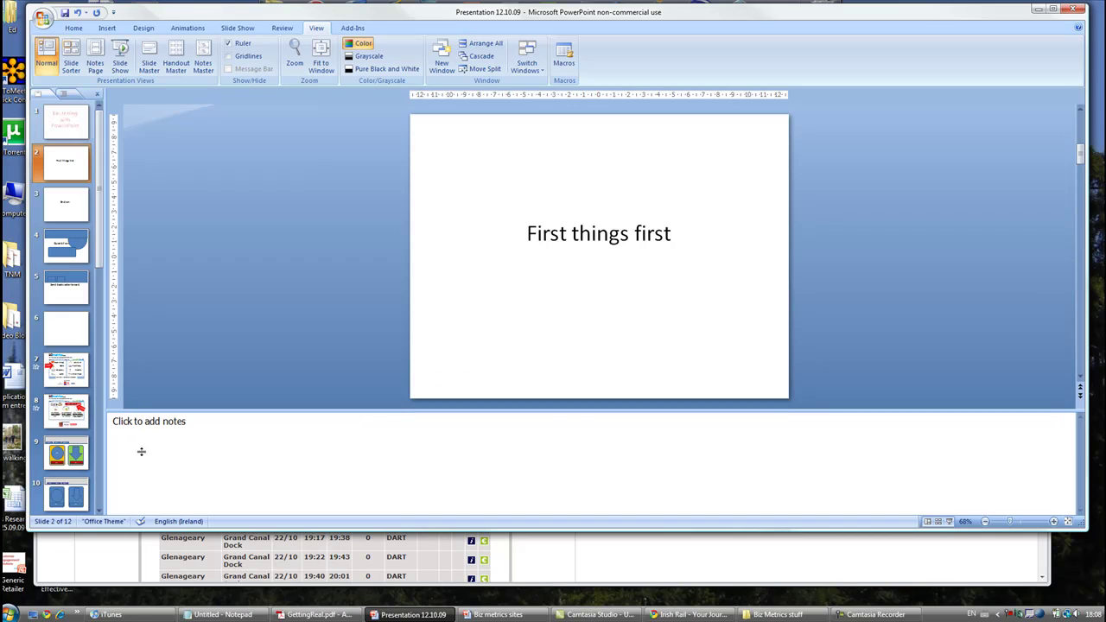
pyautogui.moveTo(141, 451); pyautogui.dragTo(154, 521)
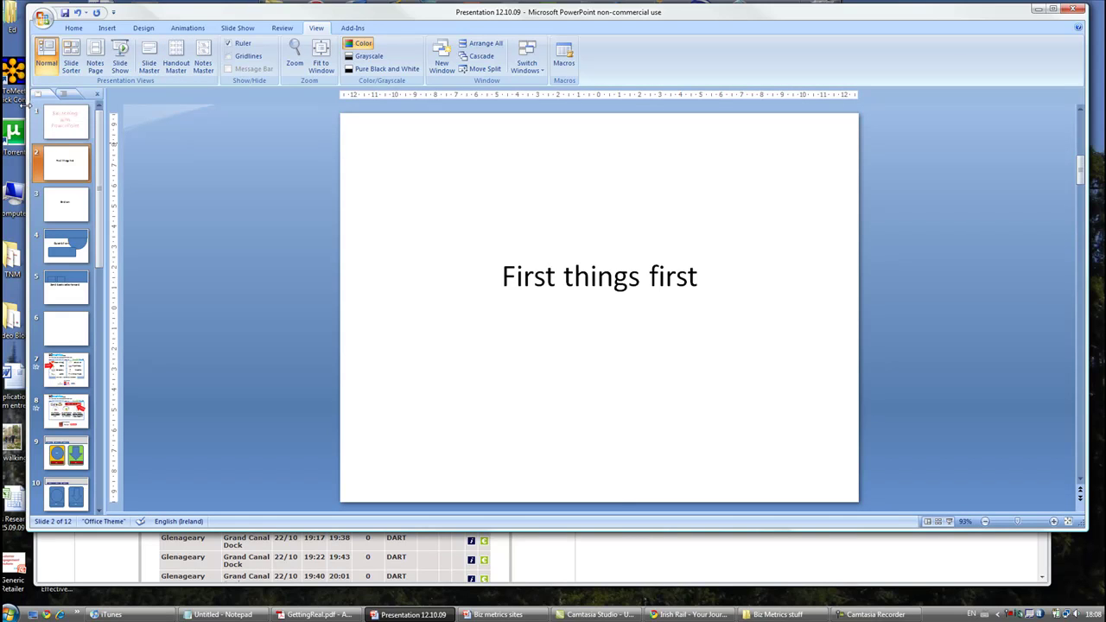
pyautogui.moveTo(28, 102); pyautogui.dragTo(2, 102)
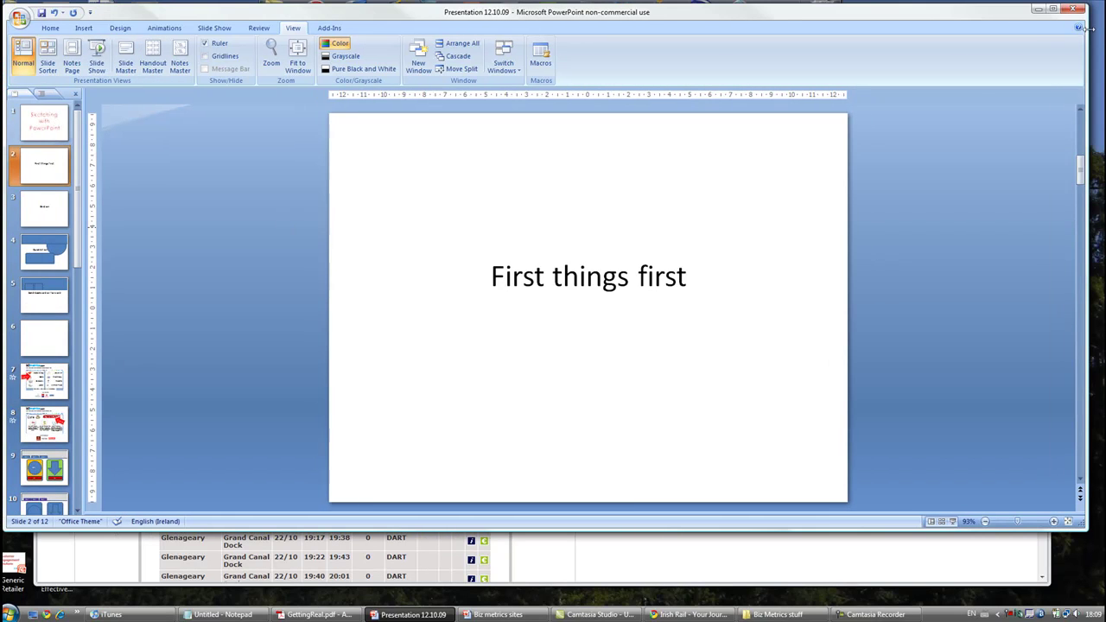
# Maximize the window, switch on View gridlines from slide 3, then move to slide 4.
pyautogui.click(1053, 11)
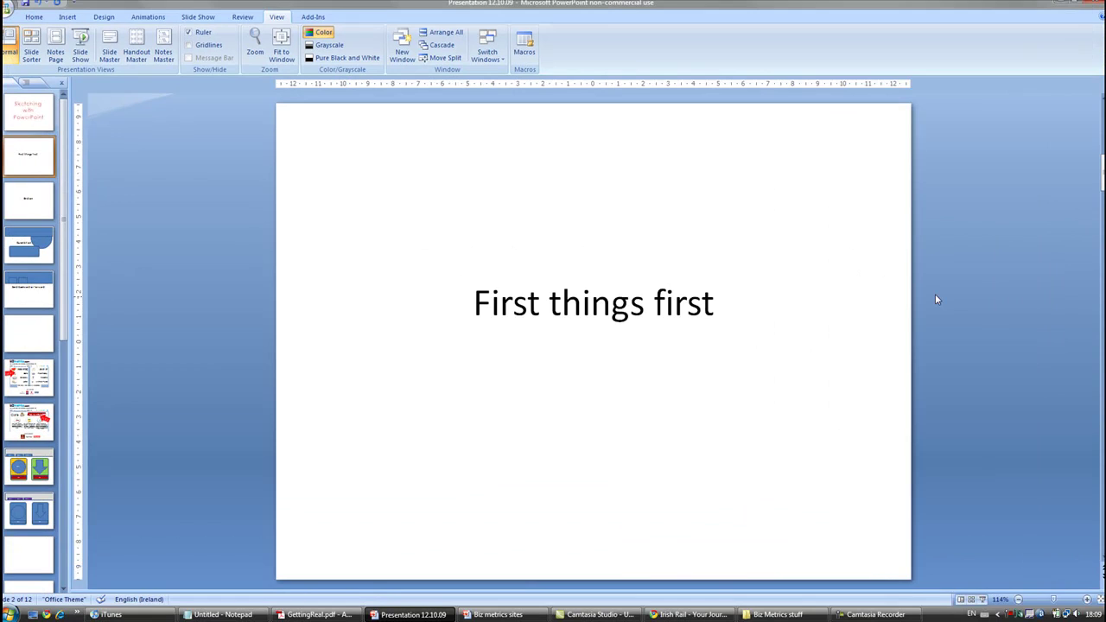
pyautogui.click(25, 208)
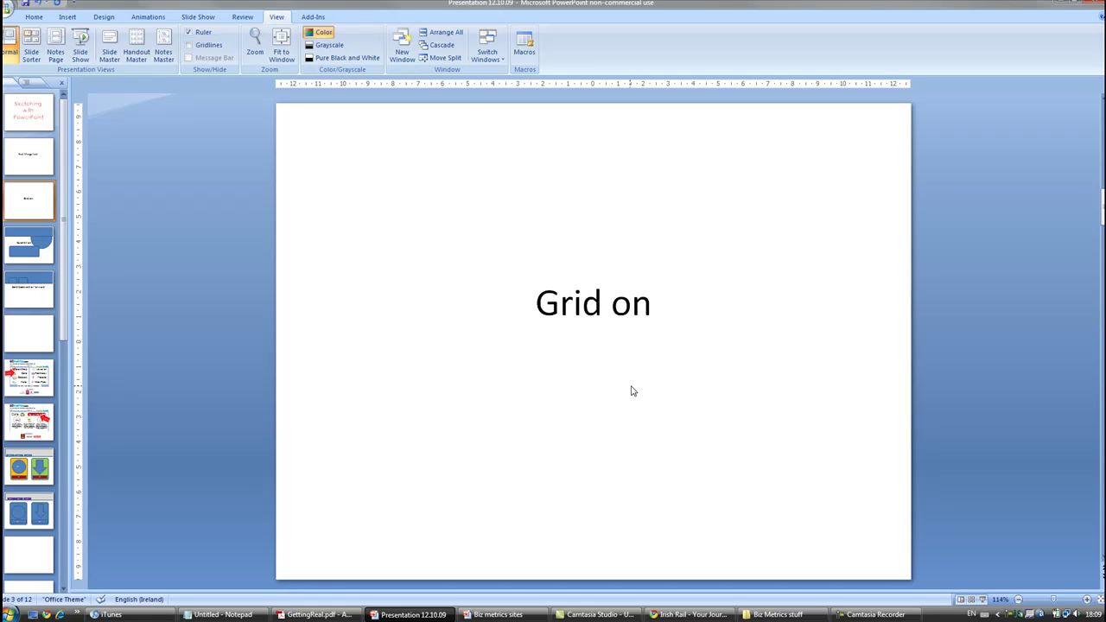
pyautogui.click(32, 18)
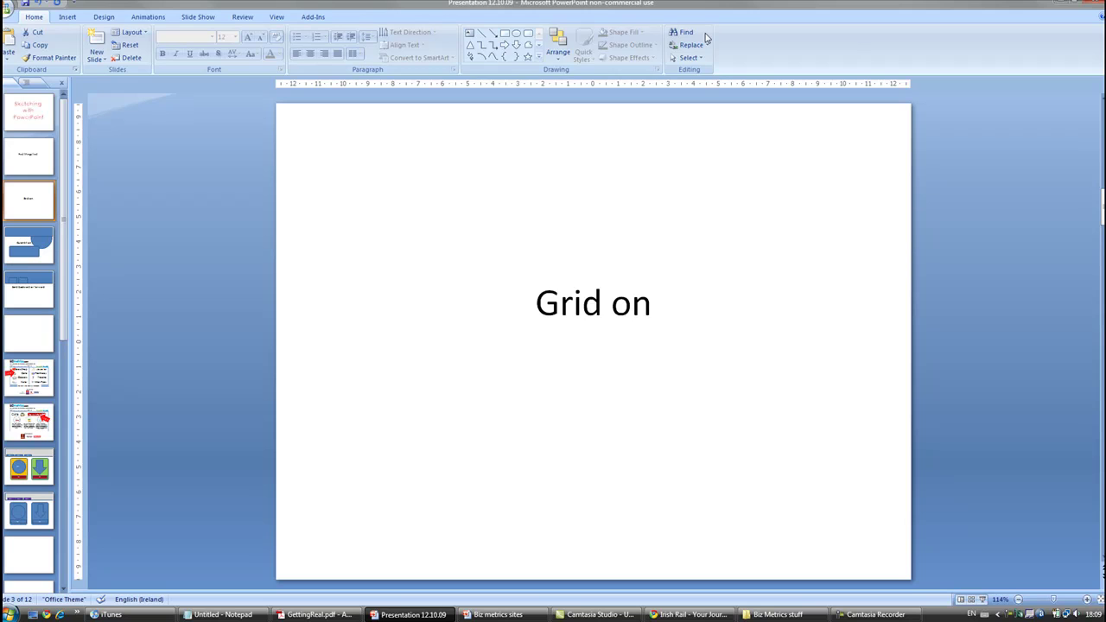
pyautogui.click(277, 18)
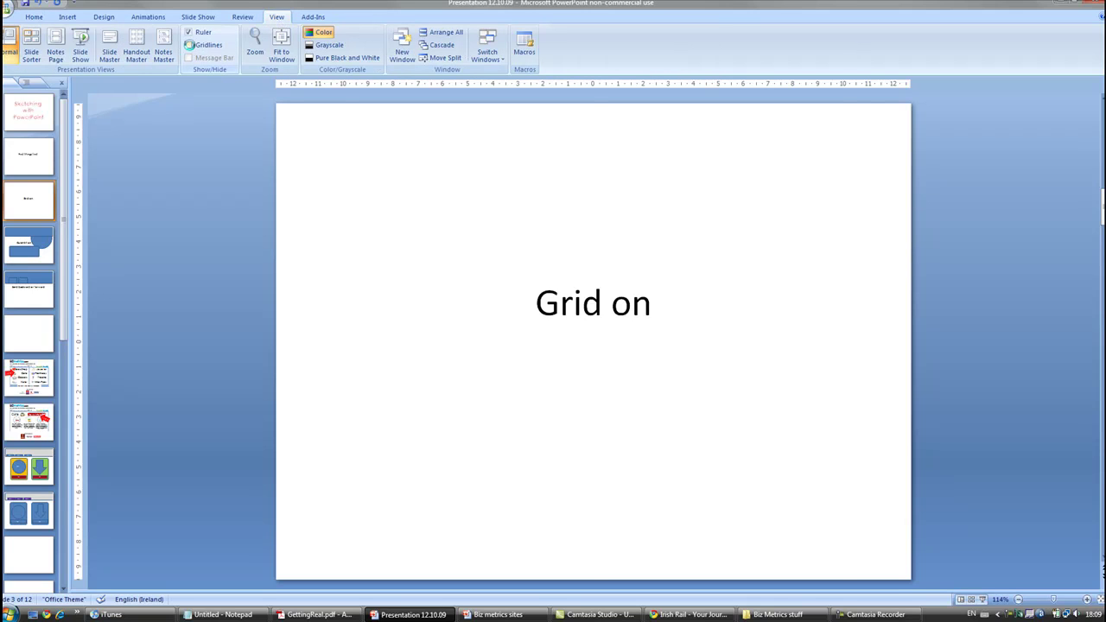
pyautogui.click(188, 44)
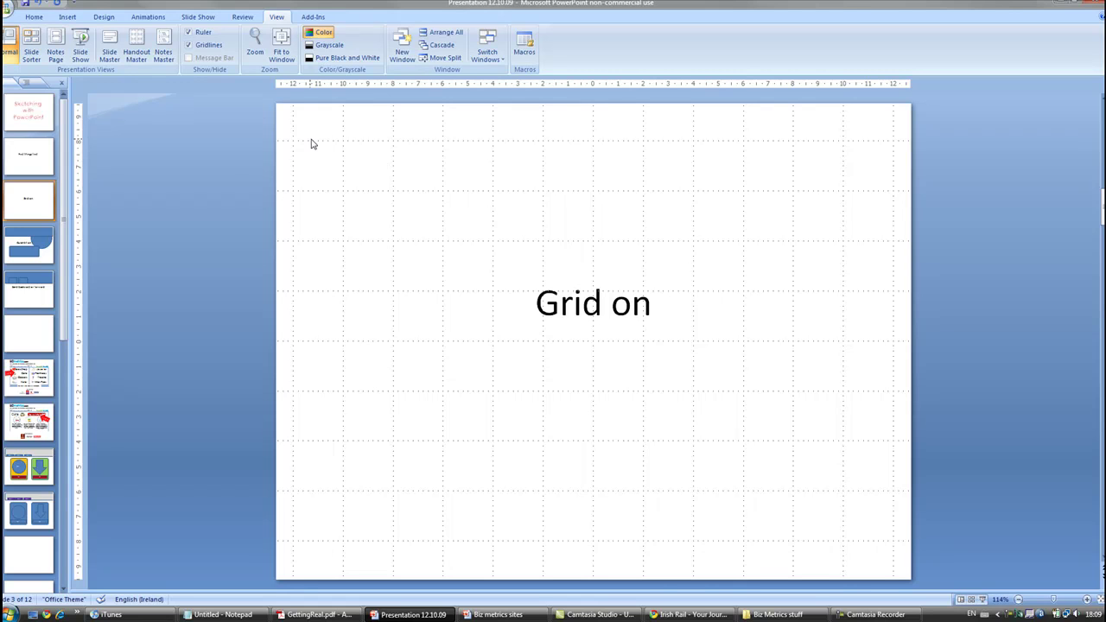
pyautogui.press('pagedown')
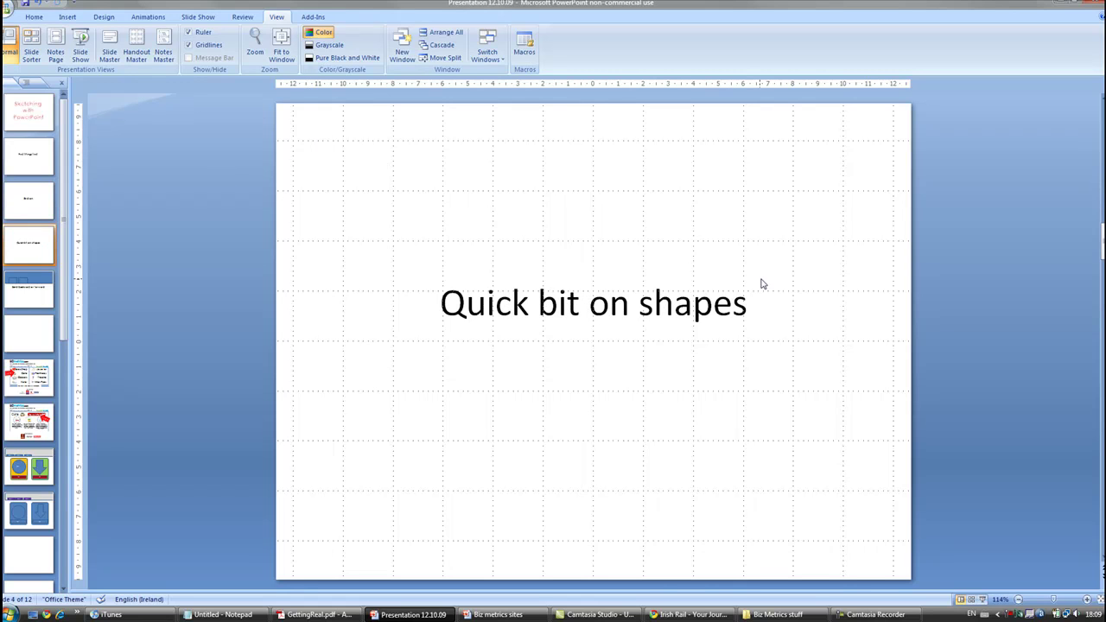
# Draw a header rectangle across the slide top and a small tab rectangle at its bottom left.
pyautogui.click(34, 17)
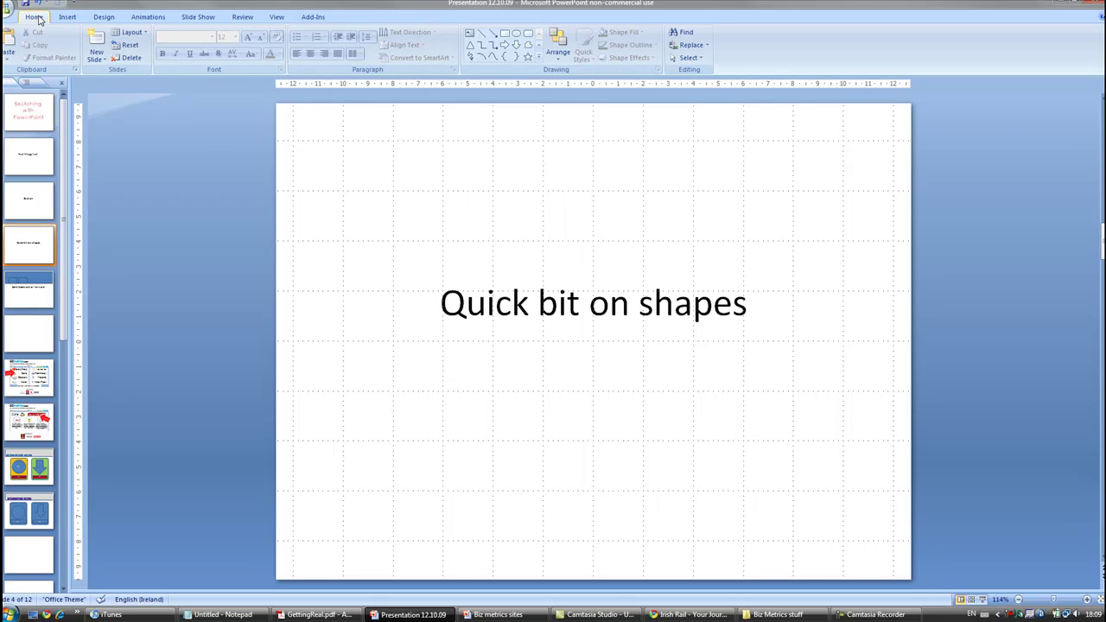
pyautogui.click(505, 35)
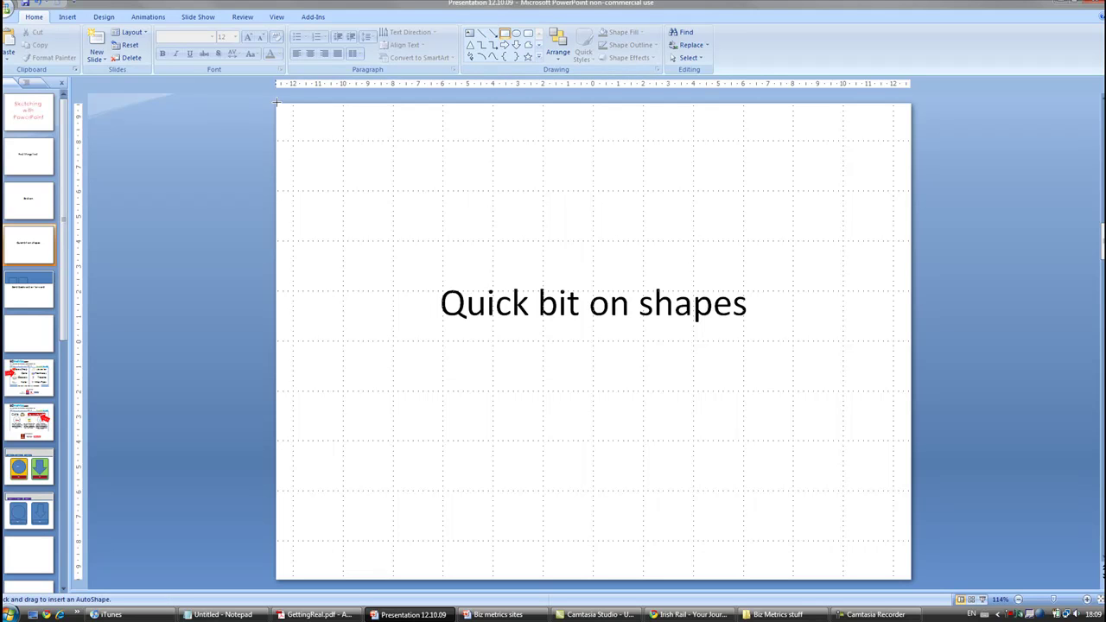
pyautogui.moveTo(275, 103); pyautogui.dragTo(910, 208)
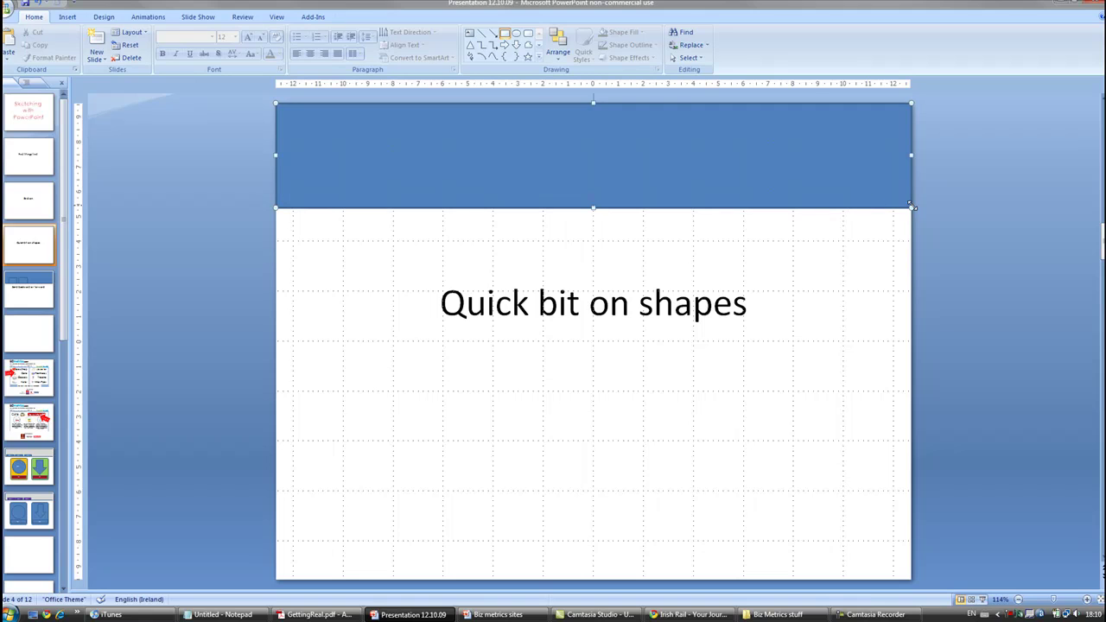
pyautogui.click(496, 247)
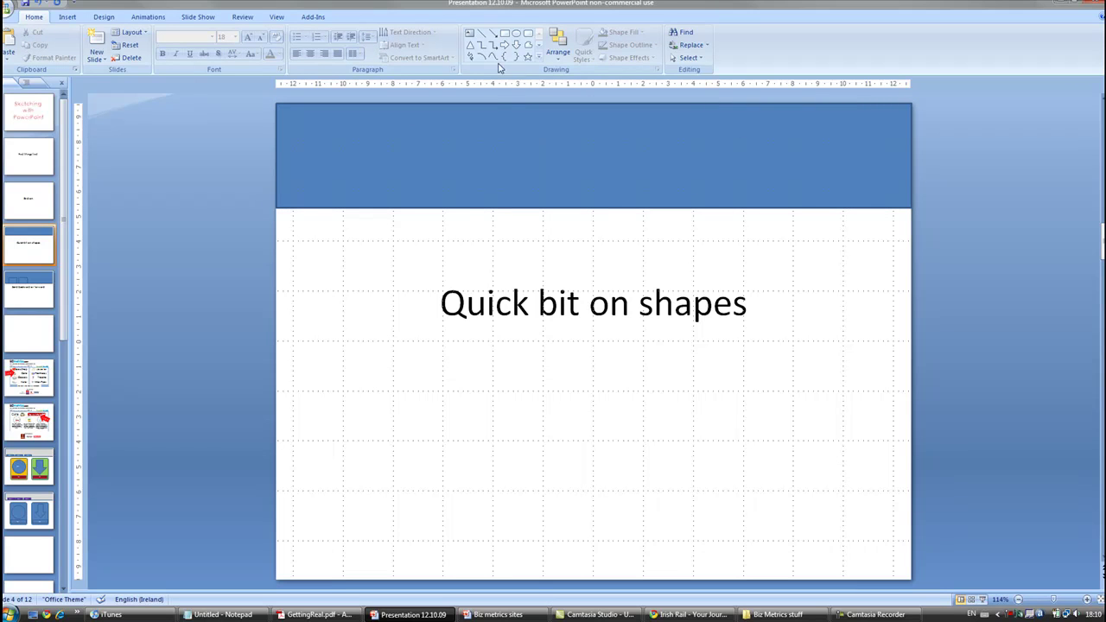
pyautogui.click(504, 33)
pyautogui.moveTo(315, 177); pyautogui.dragTo(404, 208)
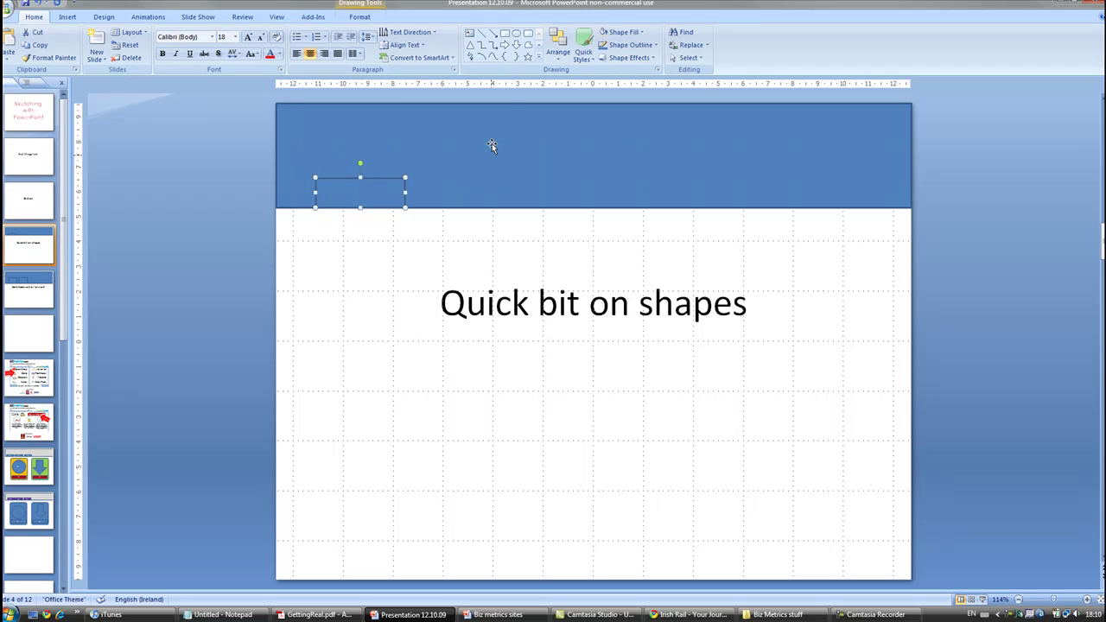
pyautogui.click(340, 276)
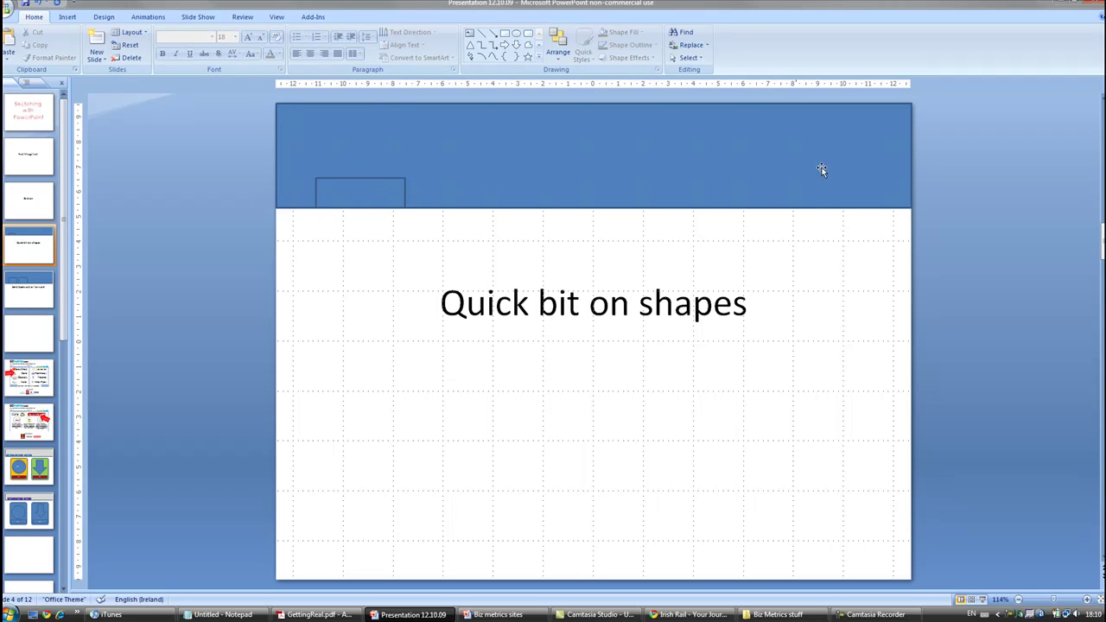
# Duplicate the tab twice with Ctrl+D and nudge the copies into a row of three.
pyautogui.click(363, 195)
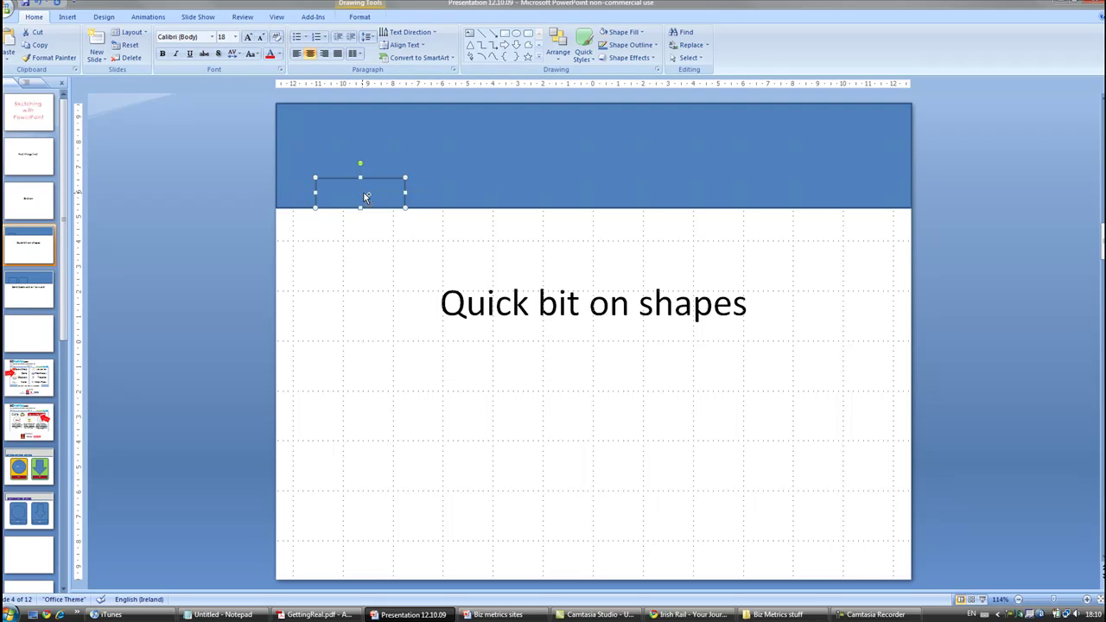
pyautogui.hotkey('ctrl', 'd')
pyautogui.press('Up')
pyautogui.press('Up')
pyautogui.press('Right')
pyautogui.press('Right')
pyautogui.press('Right')
pyautogui.press('Right')
pyautogui.press('Right')
pyautogui.press('Right')
pyautogui.press('Right')
pyautogui.press('Right')
pyautogui.press('Right')
pyautogui.press('Right')
pyautogui.press('Right')
pyautogui.press('Right')
pyautogui.press('Right')
pyautogui.press('Right')
pyautogui.press('Right')
pyautogui.click(363, 196)
pyautogui.hotkey('ctrl', 'd')
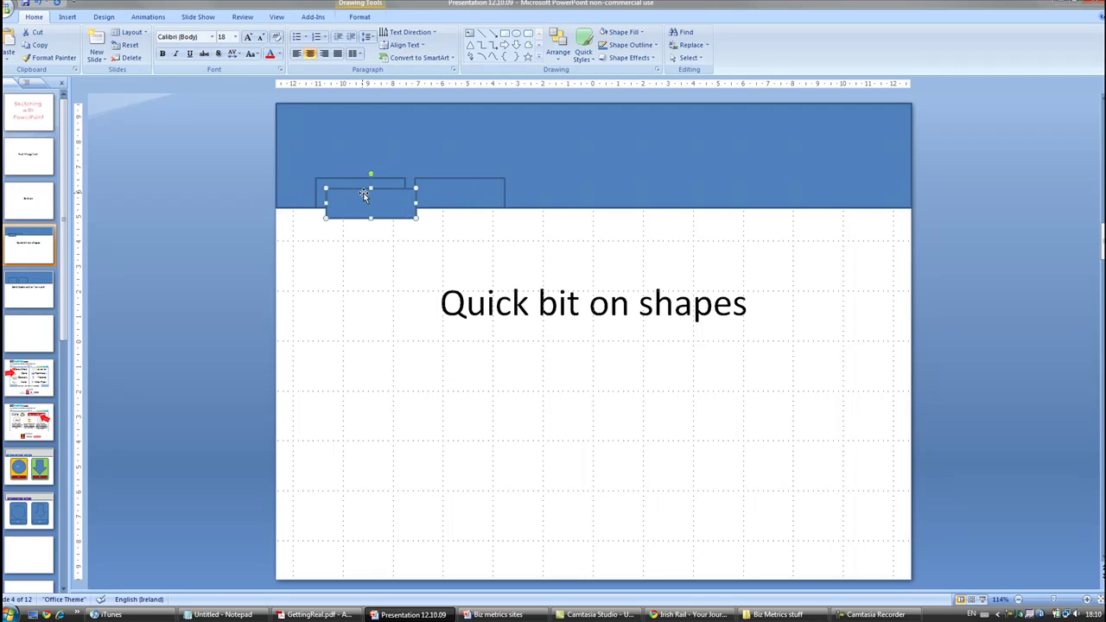
pyautogui.press('Up')
pyautogui.press('Up')
pyautogui.press('Right')
pyautogui.press('Right')
pyautogui.press('Right')
pyautogui.press('Right')
pyautogui.press('Right')
pyautogui.press('Right')
pyautogui.press('Right')
pyautogui.press('Right')
pyautogui.press('Right')
pyautogui.press('Right')
pyautogui.press('Right')
pyautogui.press('Right')
pyautogui.press('Right')
pyautogui.press('Right')
pyautogui.press('Right')
pyautogui.press('Right')
pyautogui.press('Right')
pyautogui.press('Right')
pyautogui.press('Right')
pyautogui.press('Right')
pyautogui.press('Right')
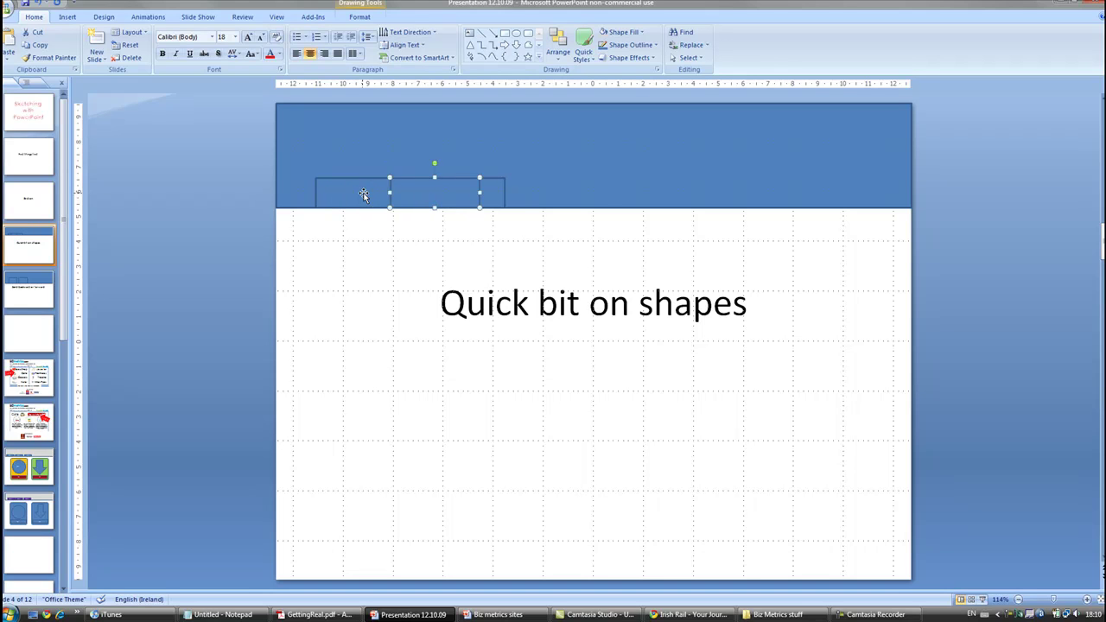
pyautogui.press('Right')
pyautogui.press('Left')
pyautogui.press('Left')
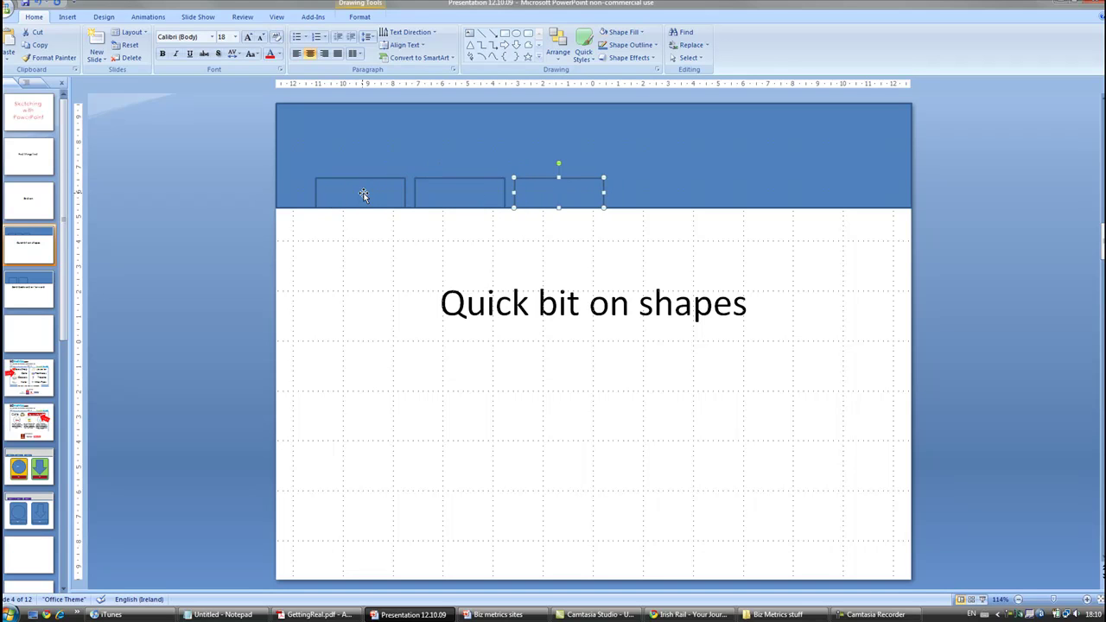
pyautogui.click(364, 196)
pyautogui.click(365, 286)
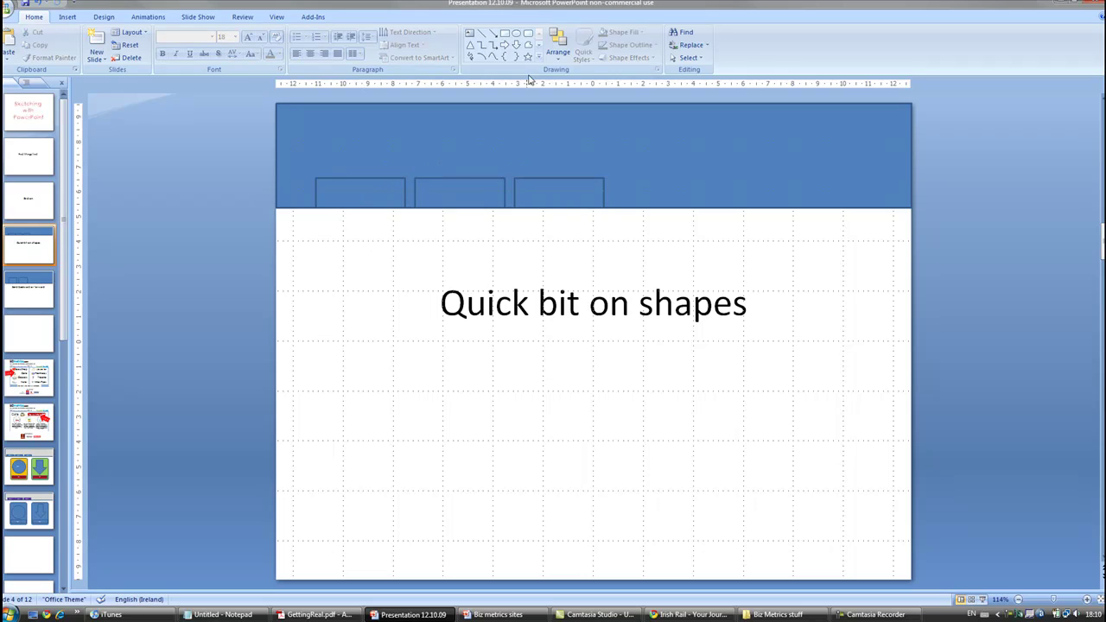
# Draw a circle and move it right, then draw a larger circle and place it over the first.
pyautogui.click(516, 34)
pyautogui.moveTo(323, 249)
pyautogui.mouseDown()
pyautogui.moveTo(487, 412)
pyautogui.moveTo(541, 430)
pyautogui.moveTo(558, 350)
pyautogui.moveTo(418, 431)
pyautogui.moveTo(486, 467)
pyautogui.moveTo(561, 476)
pyautogui.mouseUp()
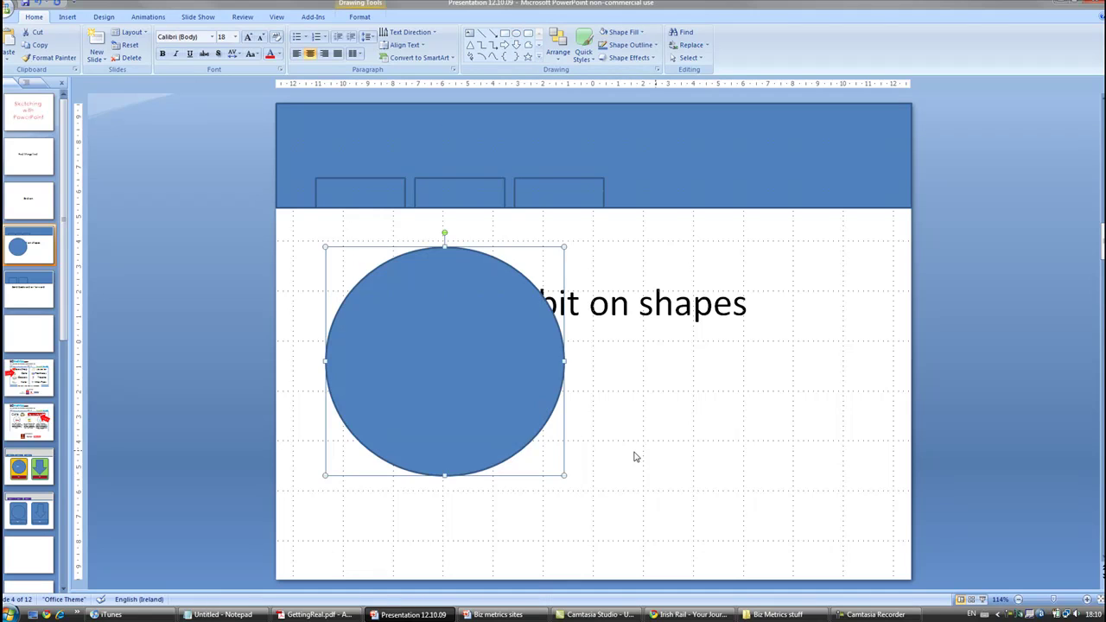
pyautogui.moveTo(461, 384); pyautogui.dragTo(752, 424)
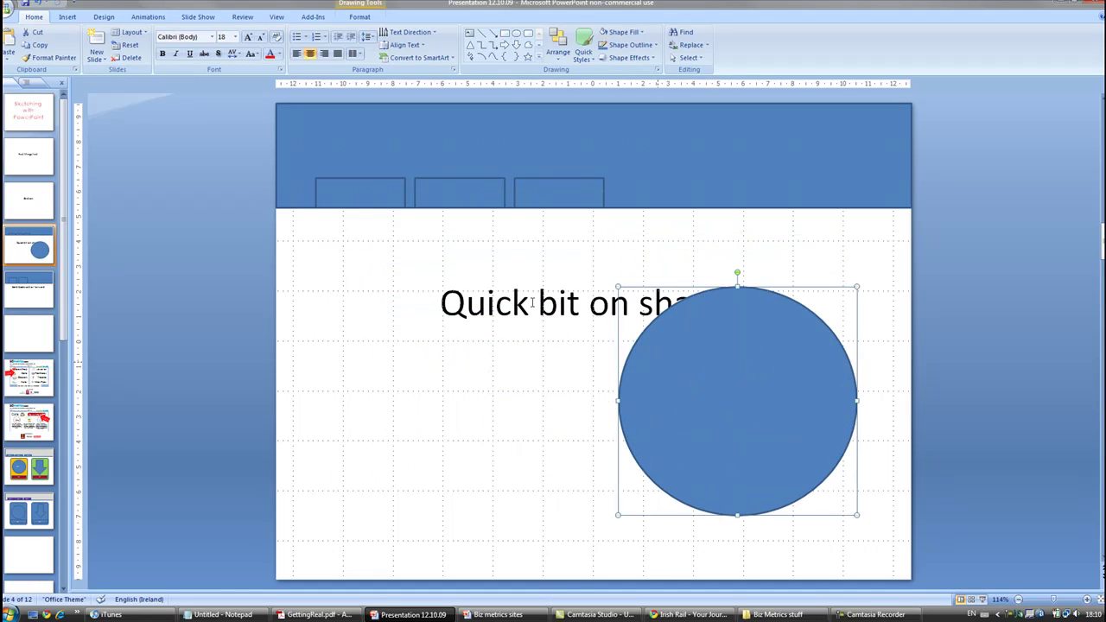
pyautogui.click(515, 33)
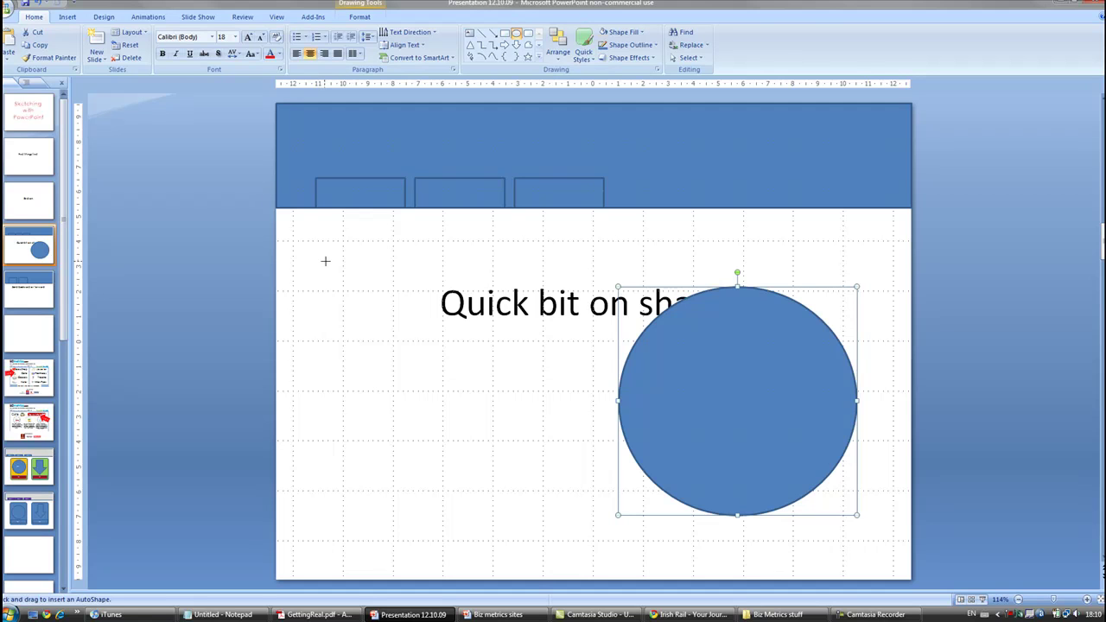
pyautogui.moveTo(325, 261); pyautogui.dragTo(593, 475)
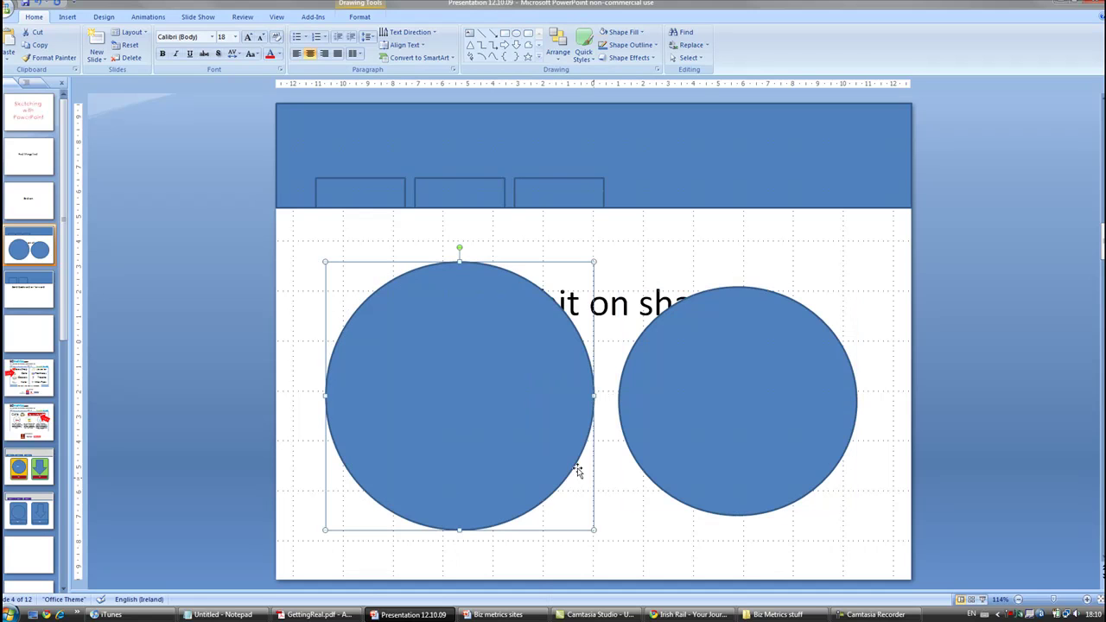
pyautogui.moveTo(431, 432); pyautogui.dragTo(711, 449)
pyautogui.click(353, 378)
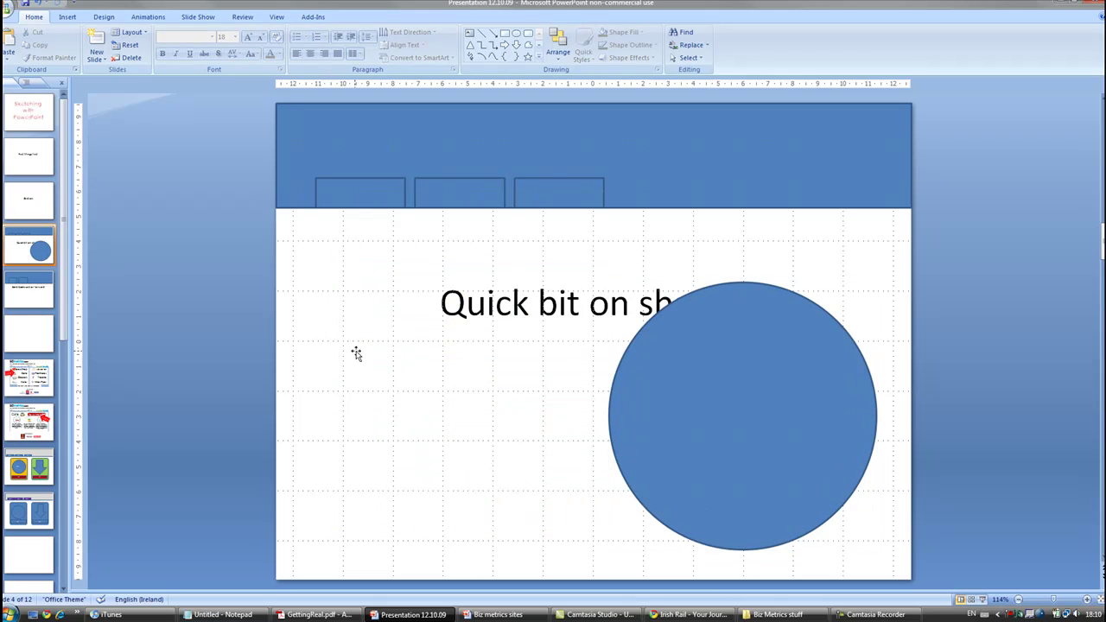
# Draw a rounded rectangle panel and shrink its corner rounding with the adjustment handle.
pyautogui.click(529, 35)
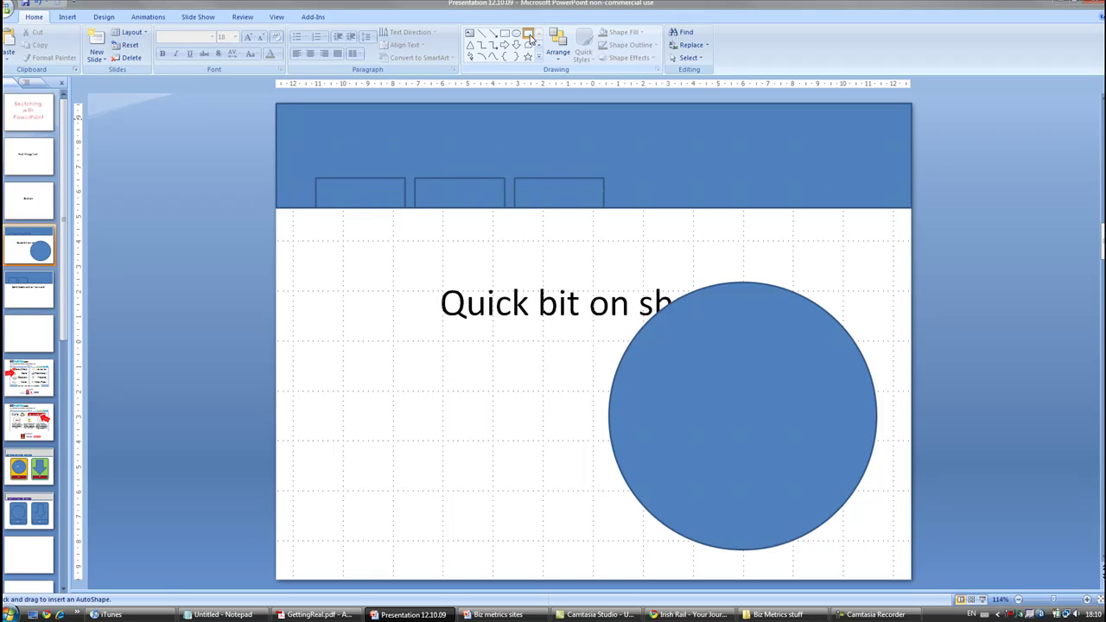
pyautogui.moveTo(310, 248)
pyautogui.mouseDown()
pyautogui.moveTo(558, 437)
pyautogui.moveTo(518, 510)
pyautogui.mouseUp()
pyautogui.click(406, 508)
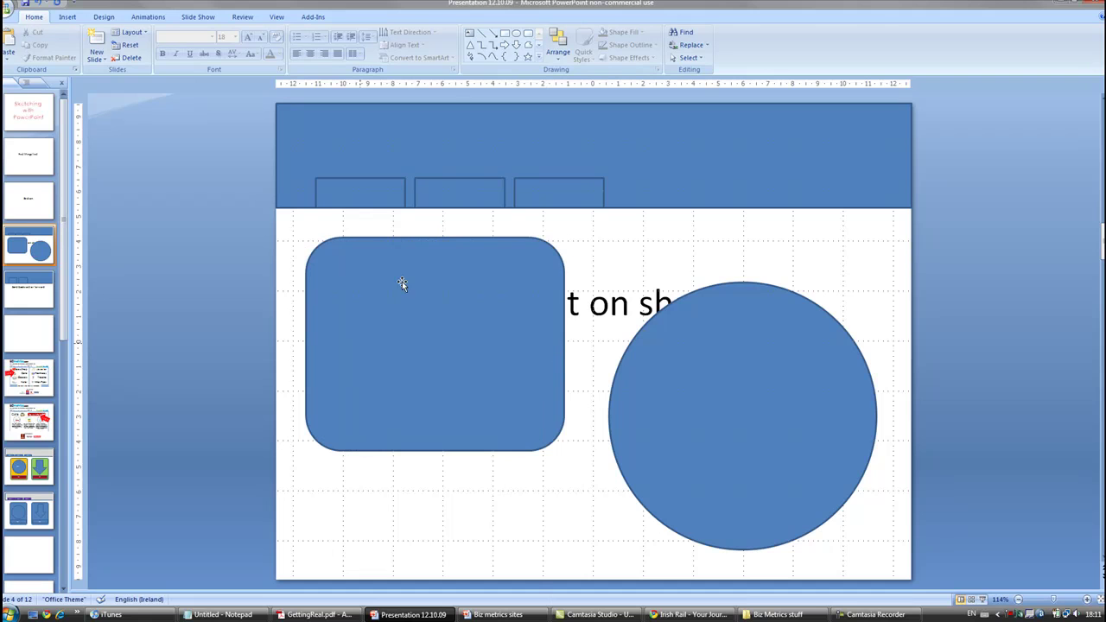
pyautogui.click(344, 286)
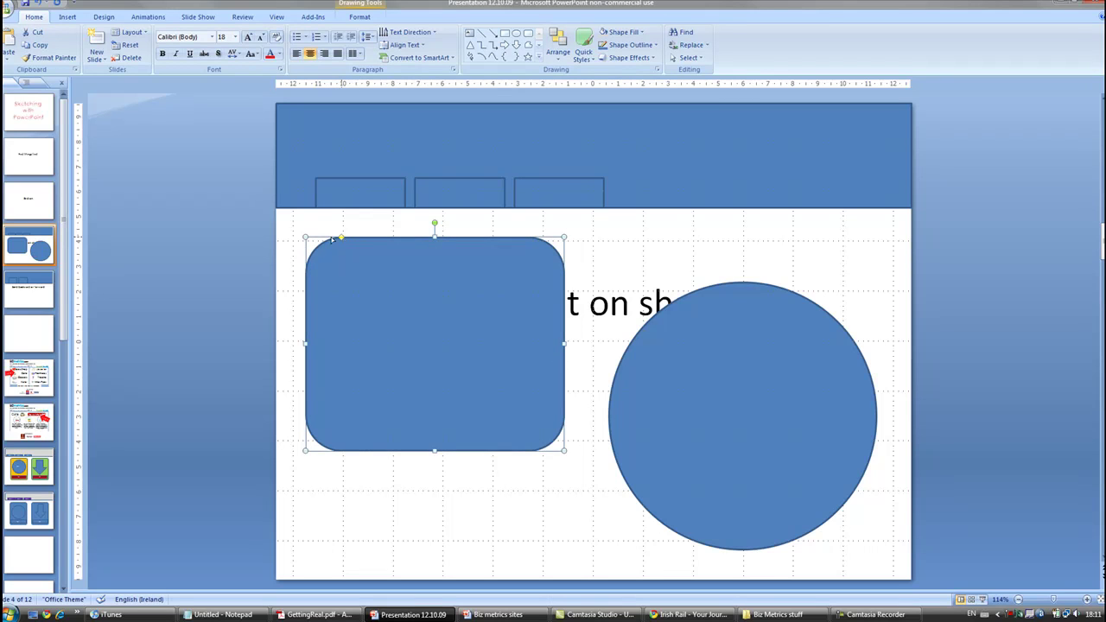
pyautogui.moveTo(333, 240); pyautogui.dragTo(489, 275)
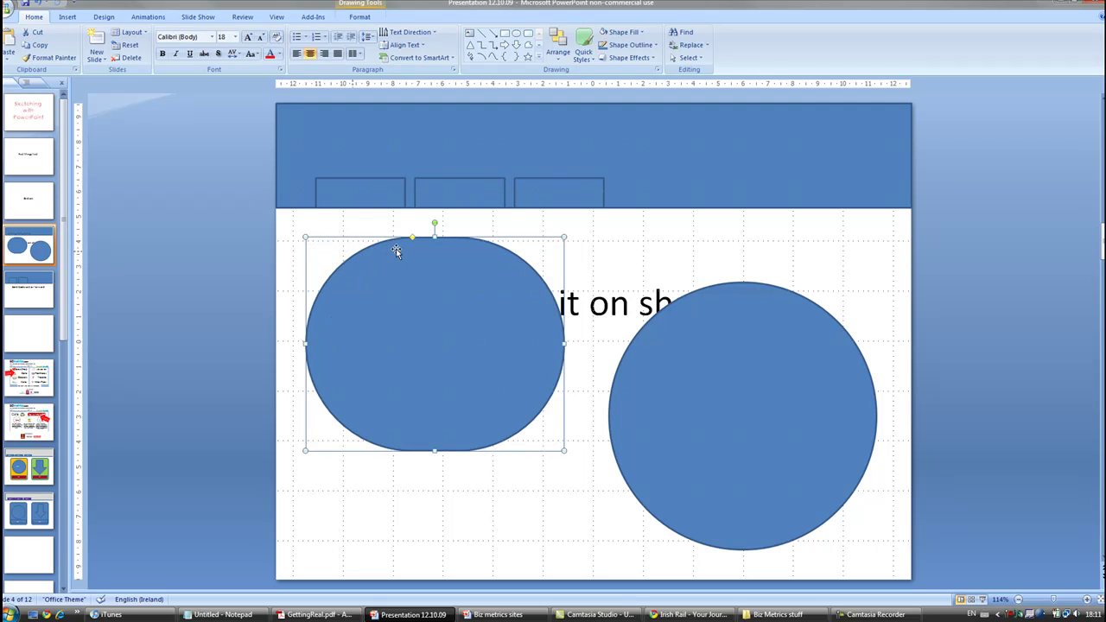
pyautogui.moveTo(412, 237); pyautogui.dragTo(314, 243)
pyautogui.click(297, 340)
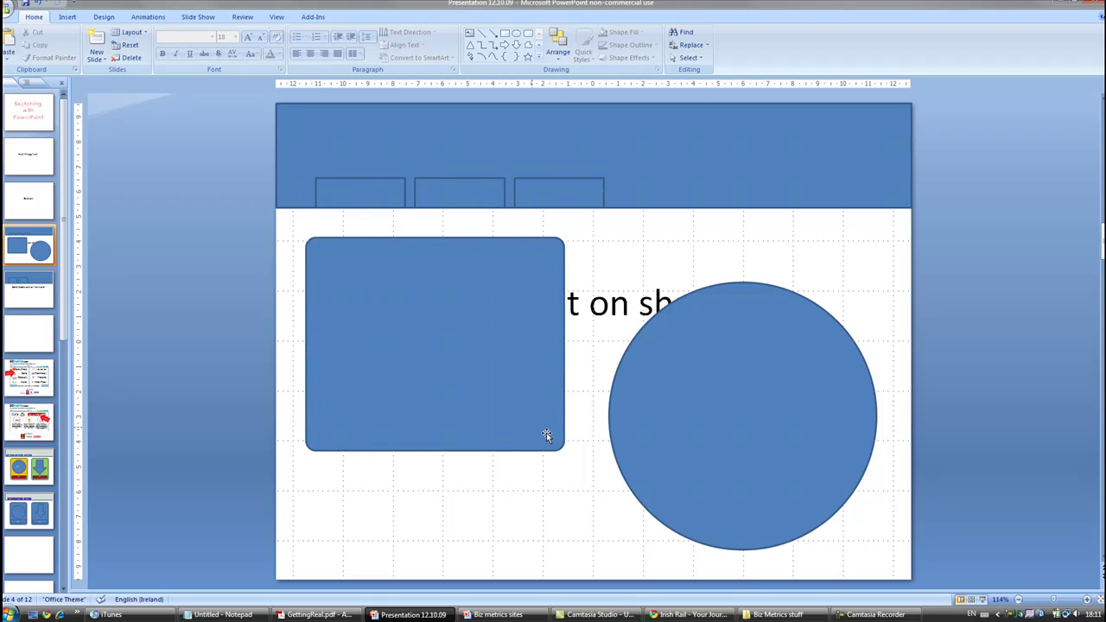
# Reposition the circle and the rounded panel, then go to slide 5, 'Send backward or forward'.
pyautogui.moveTo(787, 441); pyautogui.dragTo(776, 391)
pyautogui.moveTo(495, 346); pyautogui.dragTo(504, 360)
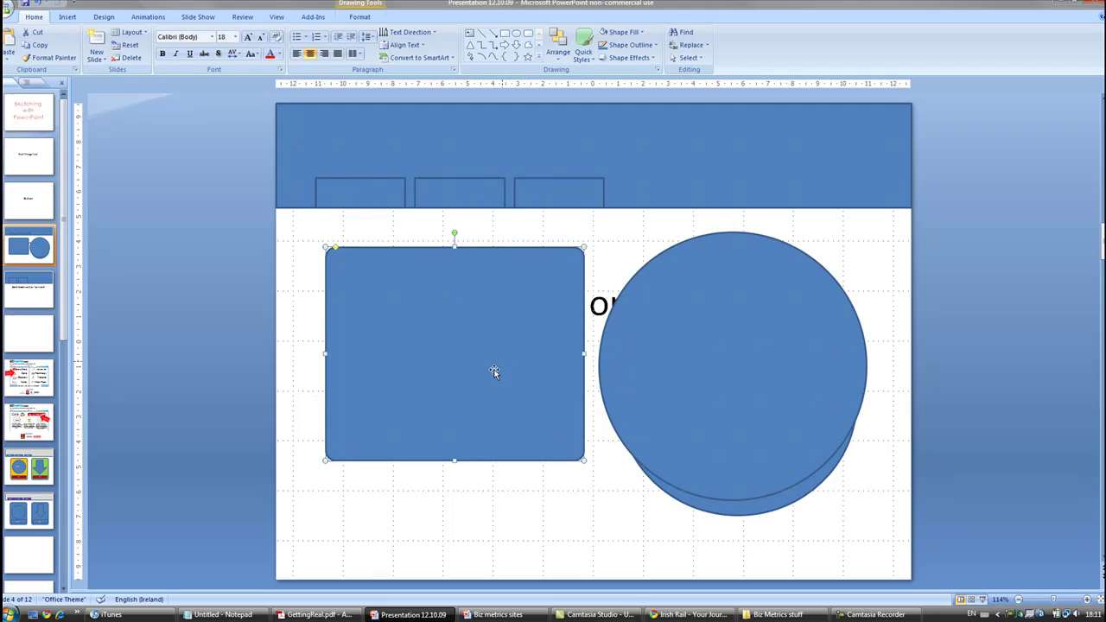
pyautogui.click(25, 285)
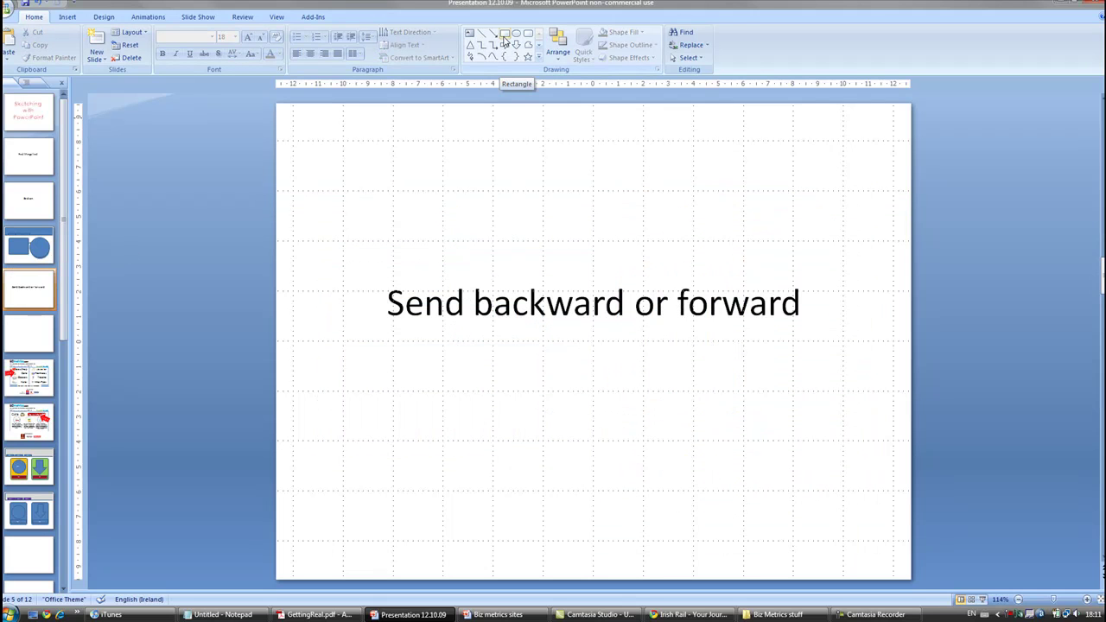
# Draw a small rectangle and duplicate it with Ctrl+D, nudging the copy beside it.
pyautogui.click(504, 37)
pyautogui.click(504, 36)
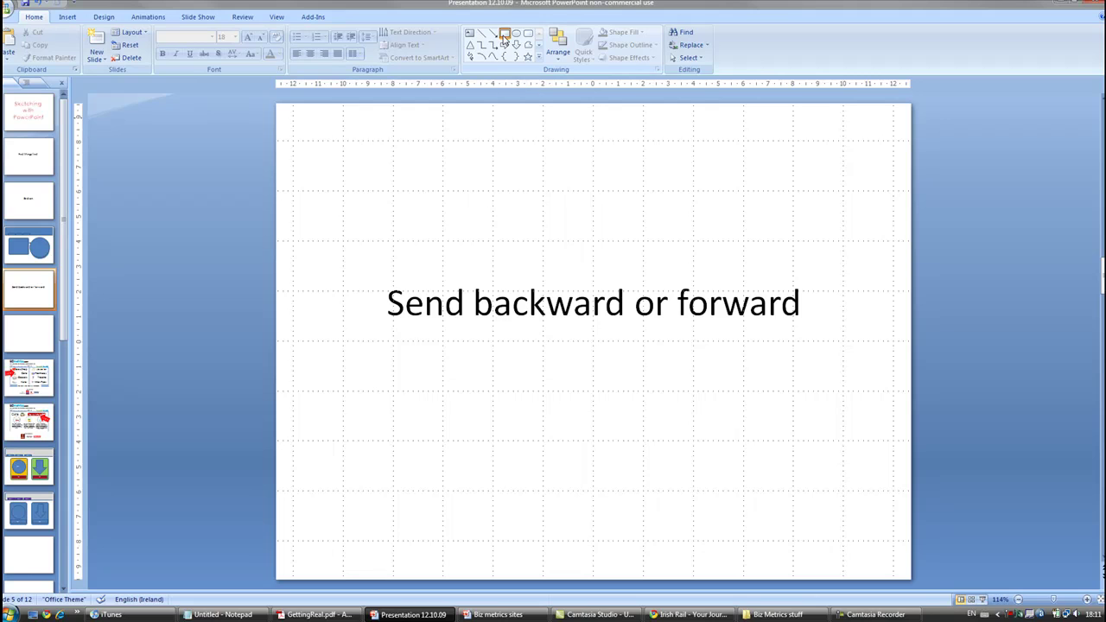
pyautogui.moveTo(316, 166); pyautogui.dragTo(450, 208)
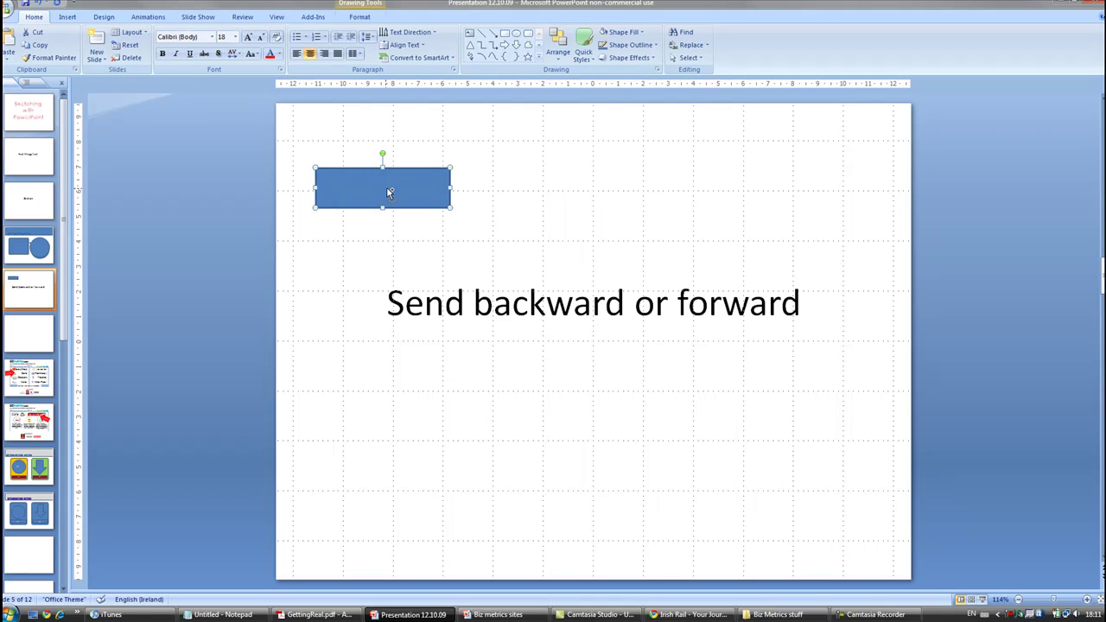
pyautogui.hotkey('ctrl', 'd')
pyautogui.press('Up')
pyautogui.press('Up')
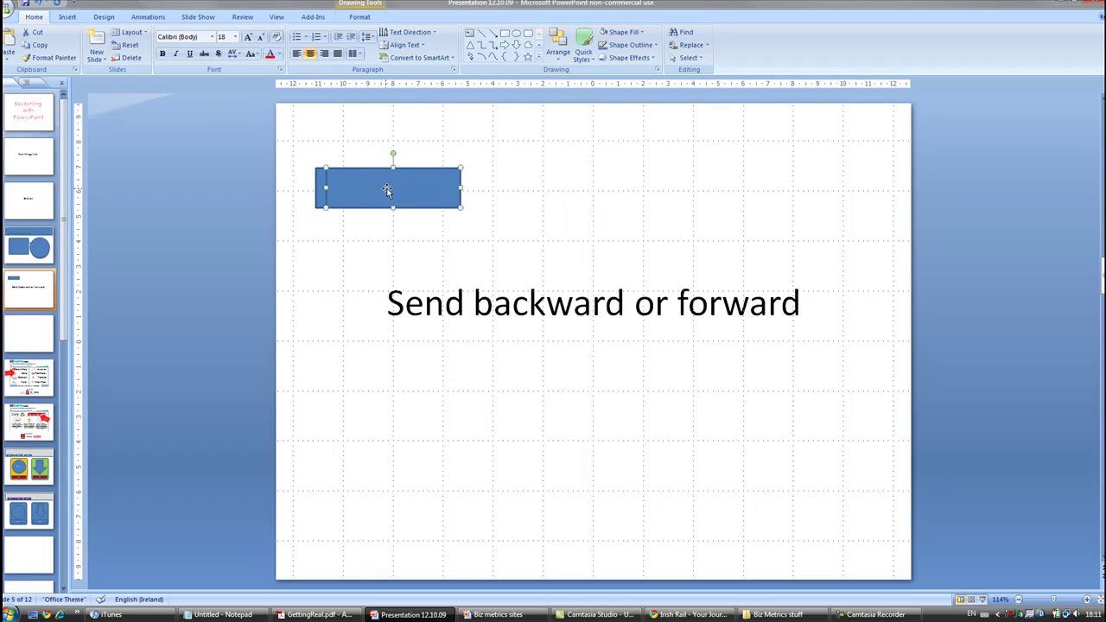
pyautogui.press('Right')
pyautogui.press('Right')
pyautogui.press('Right')
pyautogui.press('Right')
pyautogui.press('Right')
pyautogui.press('Right')
pyautogui.press('Right')
pyautogui.press('Right')
pyautogui.press('Right')
pyautogui.press('Right')
pyautogui.press('Right')
pyautogui.press('Right')
pyautogui.press('Right')
pyautogui.press('Right')
pyautogui.press('Right')
pyautogui.press('Right')
pyautogui.press('Right')
pyautogui.press('Right')
pyautogui.press('Right')
pyautogui.press('Right')
pyautogui.press('Right')
pyautogui.press('Right')
pyautogui.press('Right')
pyautogui.press('Right')
pyautogui.press('Right')
pyautogui.press('Right')
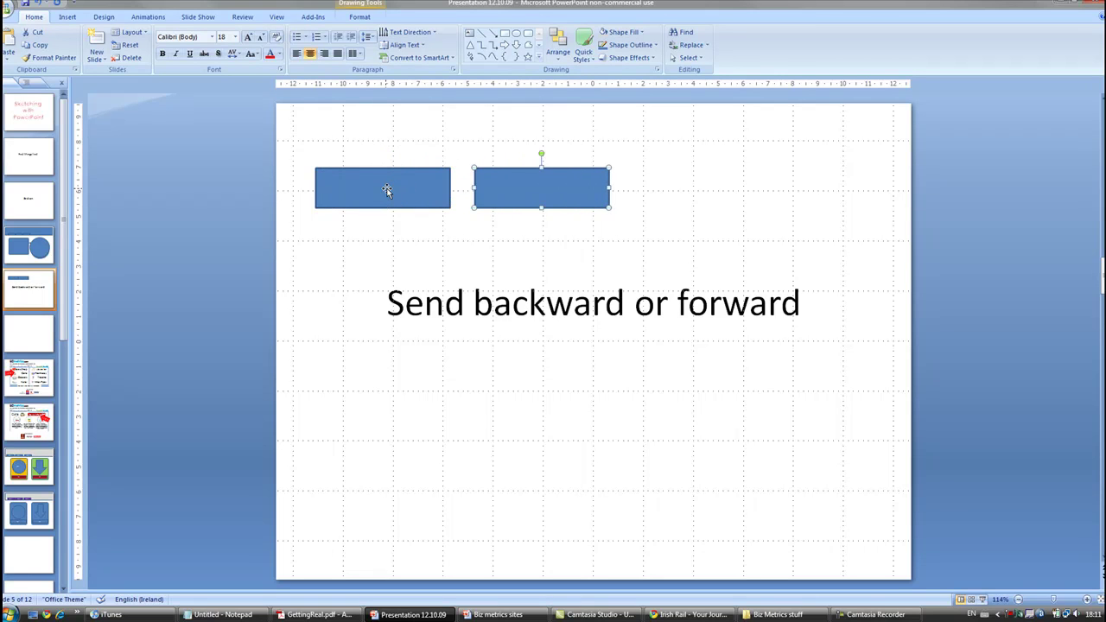
pyautogui.press('Left')
pyautogui.press('Left')
pyautogui.press('Left')
pyautogui.press('Left')
pyautogui.click(387, 470)
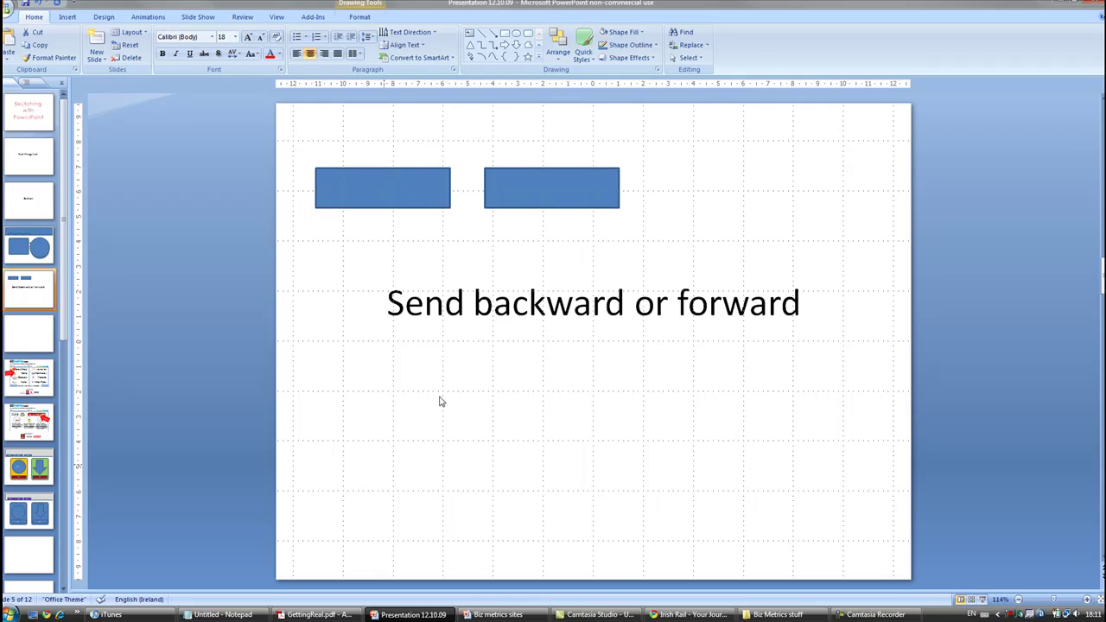
# Draw a large rectangle over both small ones and send it to the back.
pyautogui.click(505, 34)
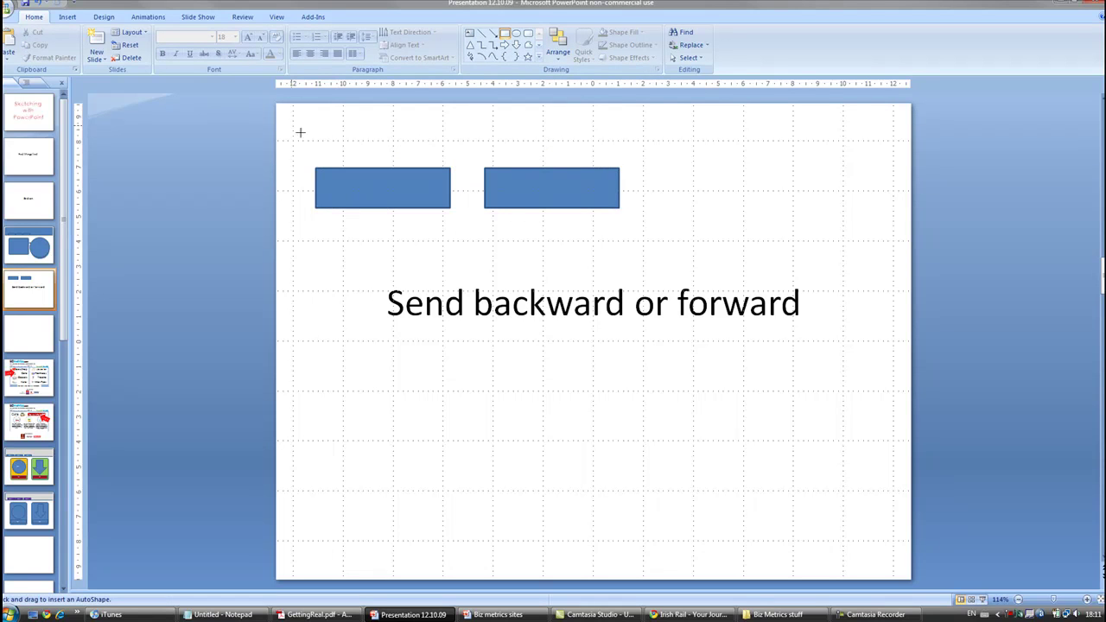
pyautogui.moveTo(292, 123)
pyautogui.mouseDown()
pyautogui.moveTo(634, 250)
pyautogui.moveTo(689, 252)
pyautogui.mouseUp()
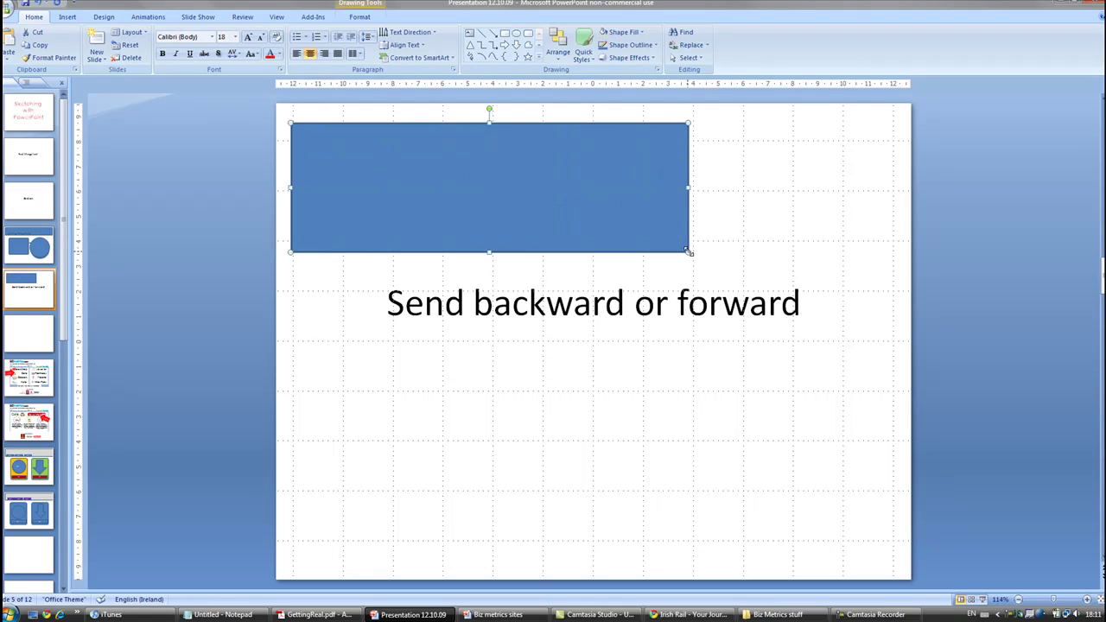
pyautogui.rightClick(432, 195)
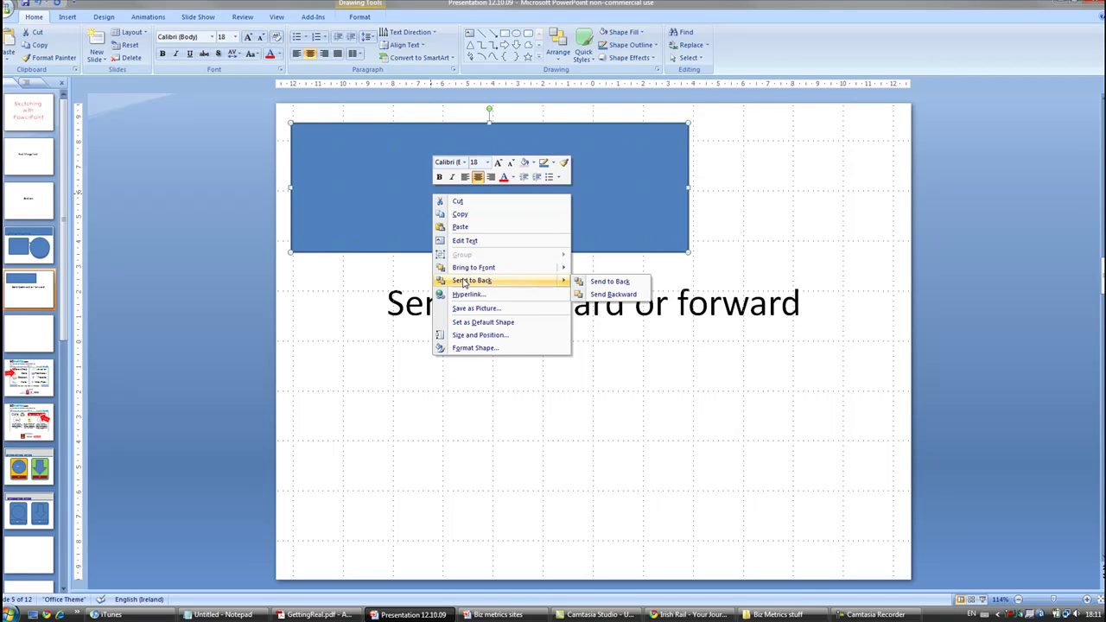
pyautogui.click(464, 282)
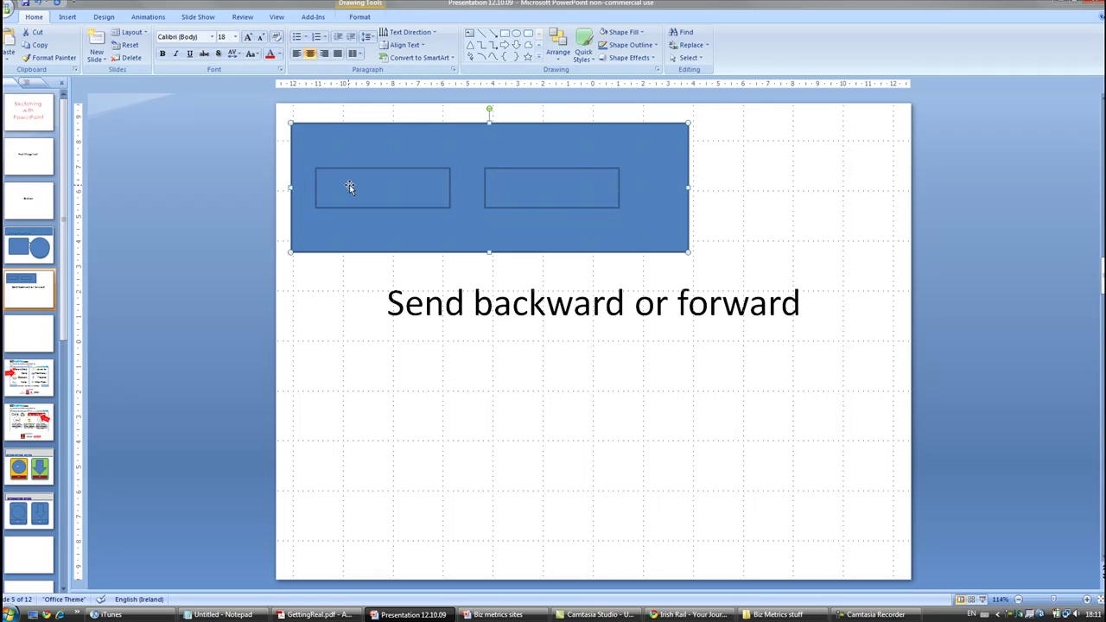
# Select the two small rectangles, then bring the large rectangle back to the front.
pyautogui.click(349, 184)
pyautogui.keyDown('shift'); pyautogui.click(546, 194); pyautogui.keyUp('shift')
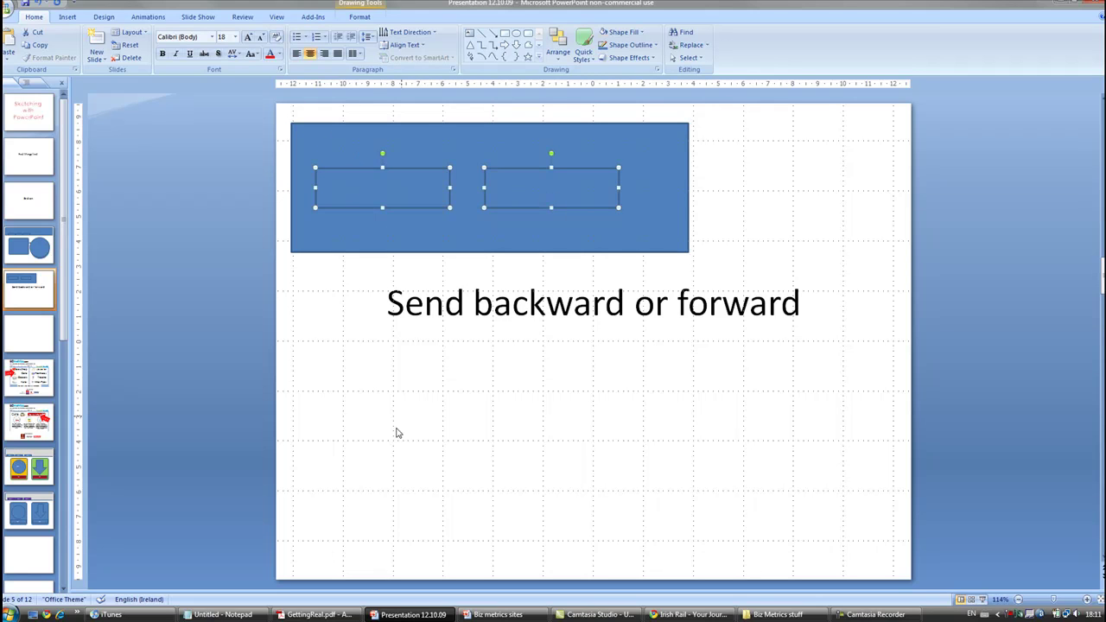
pyautogui.click(387, 441)
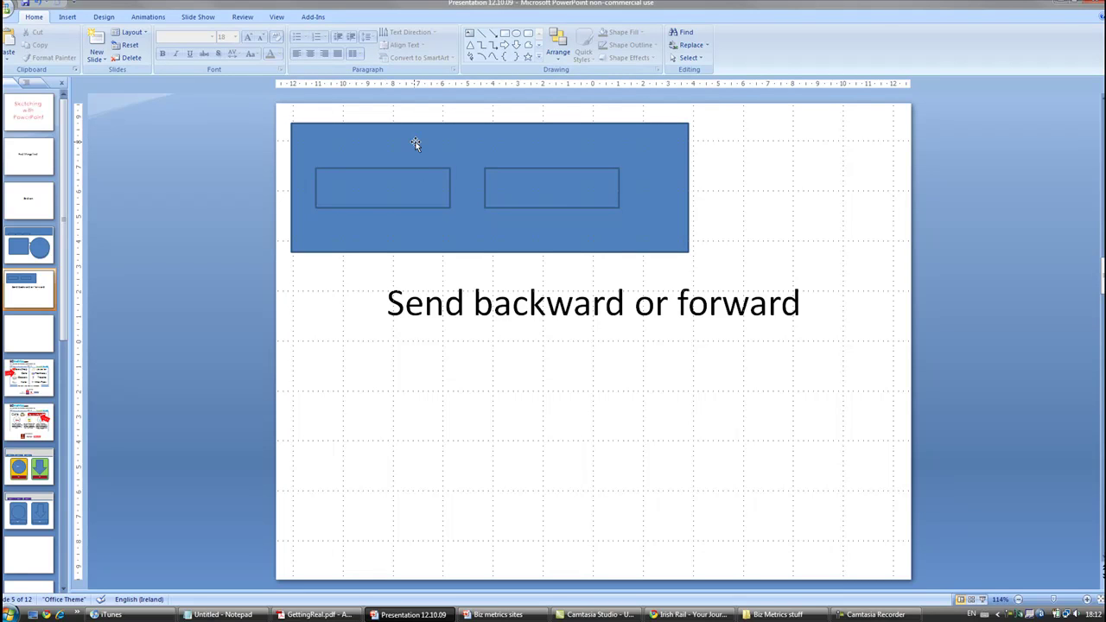
pyautogui.rightClick(667, 246)
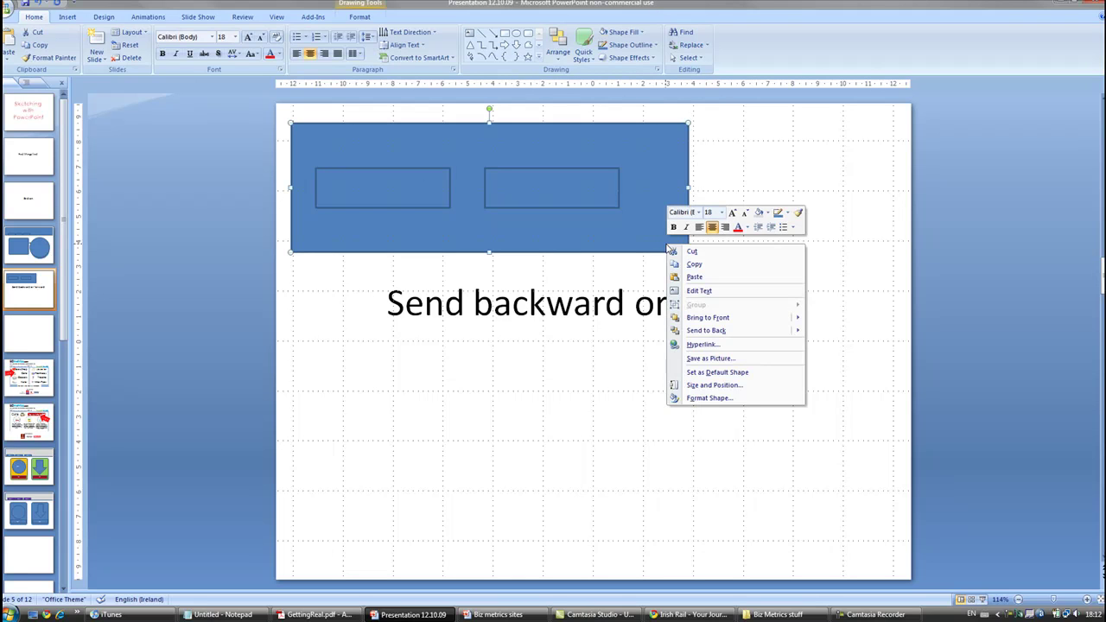
pyautogui.click(696, 317)
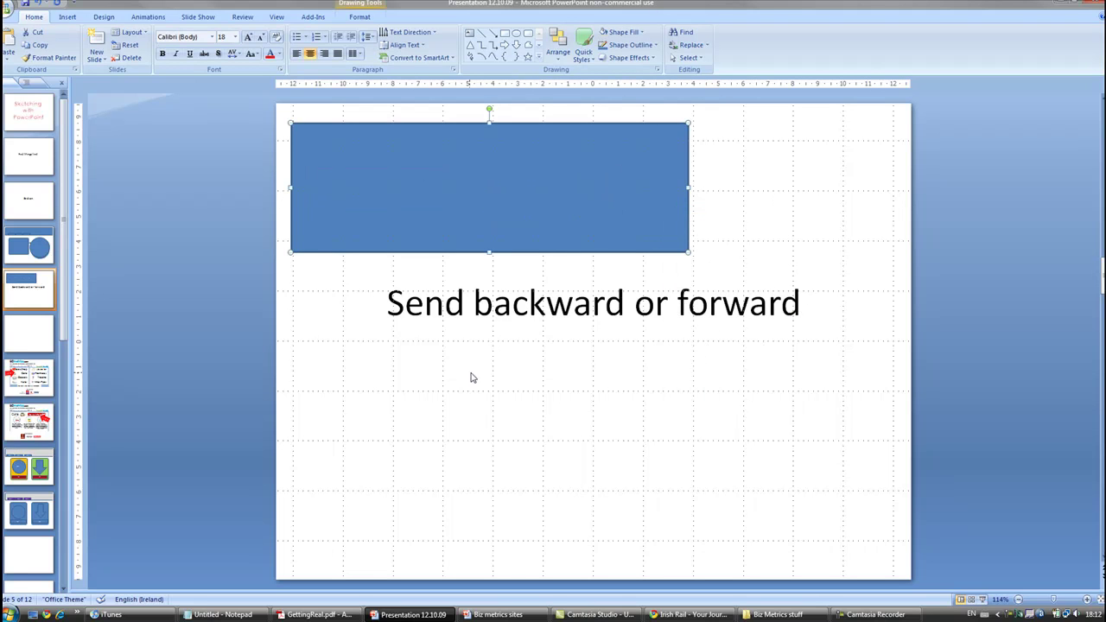
# Go to BIZmetrics reference slide 7 and select its logo, tagline and Login button.
pyautogui.click(45, 327)
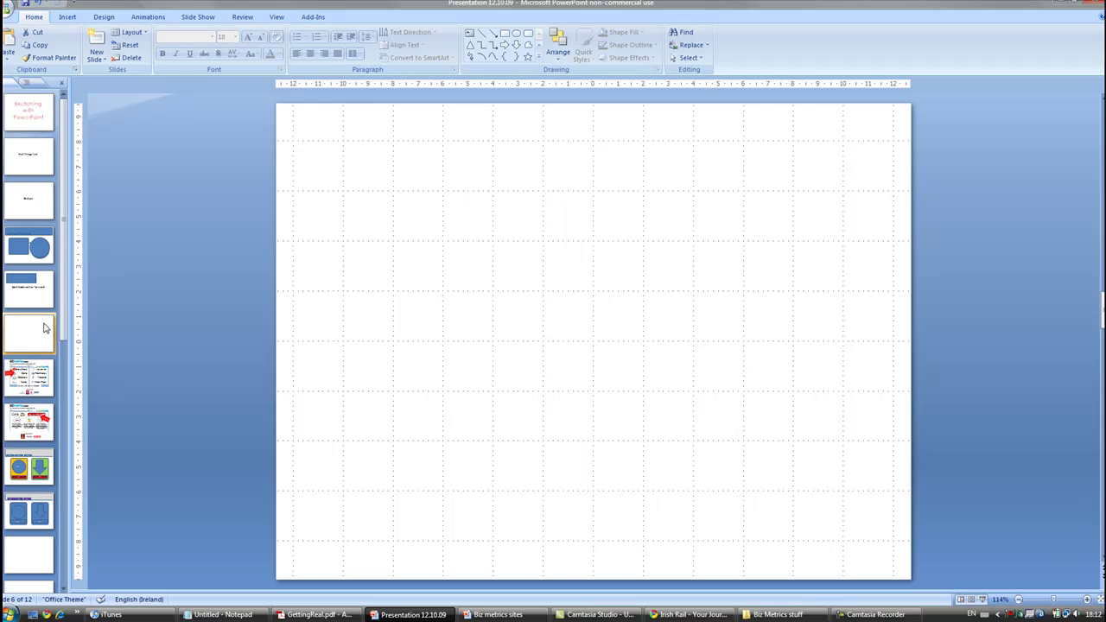
pyautogui.click(31, 377)
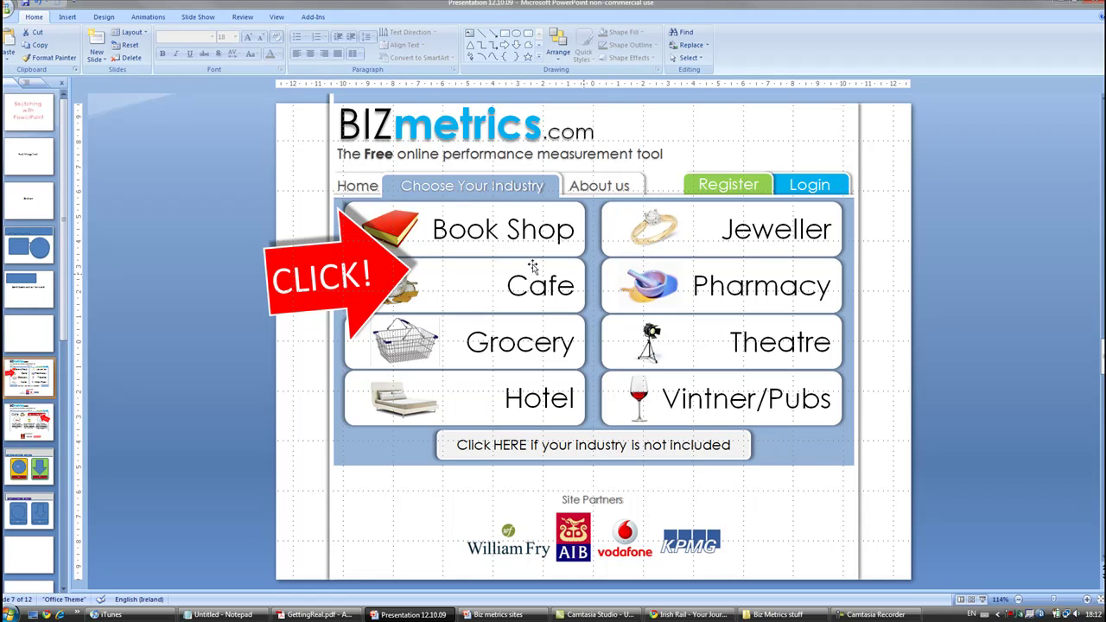
pyautogui.doubleClick(346, 126)
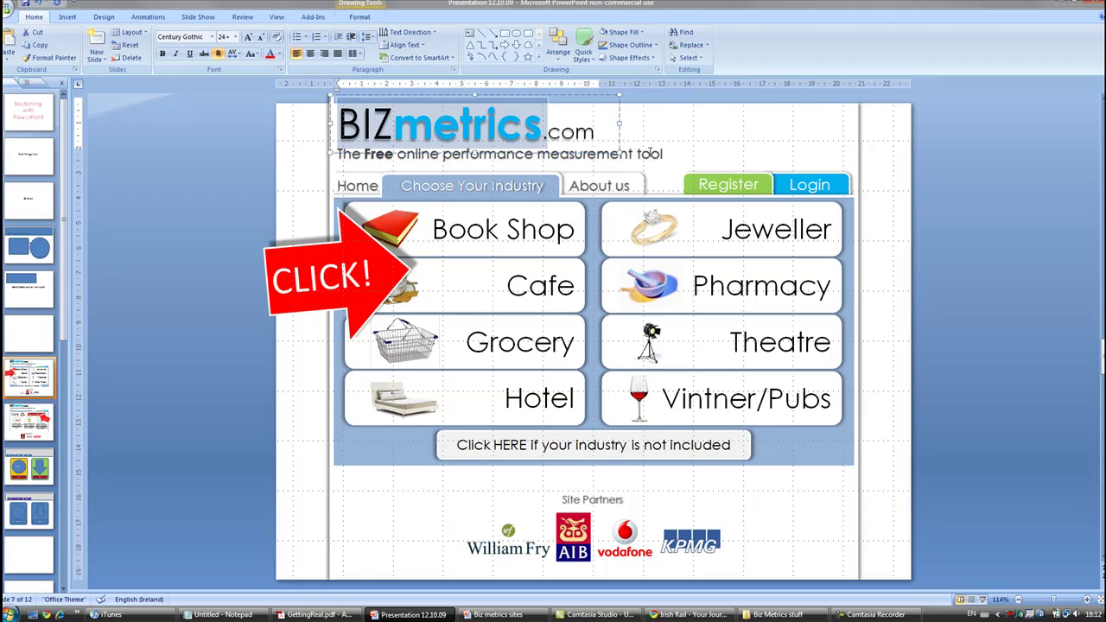
pyautogui.click(653, 154)
pyautogui.click(799, 177)
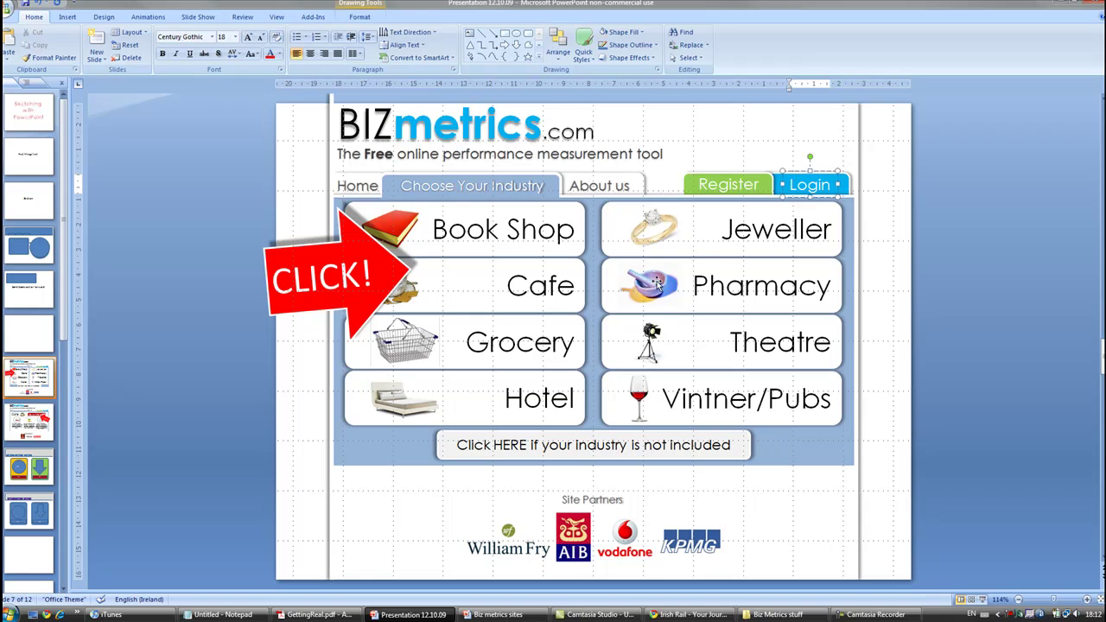
# Drag the mortar image and the Pharmacy, Jeweller and Login labels, plus the left border line, to new positions.
pyautogui.moveTo(663, 283); pyautogui.dragTo(688, 335)
pyautogui.click(731, 285)
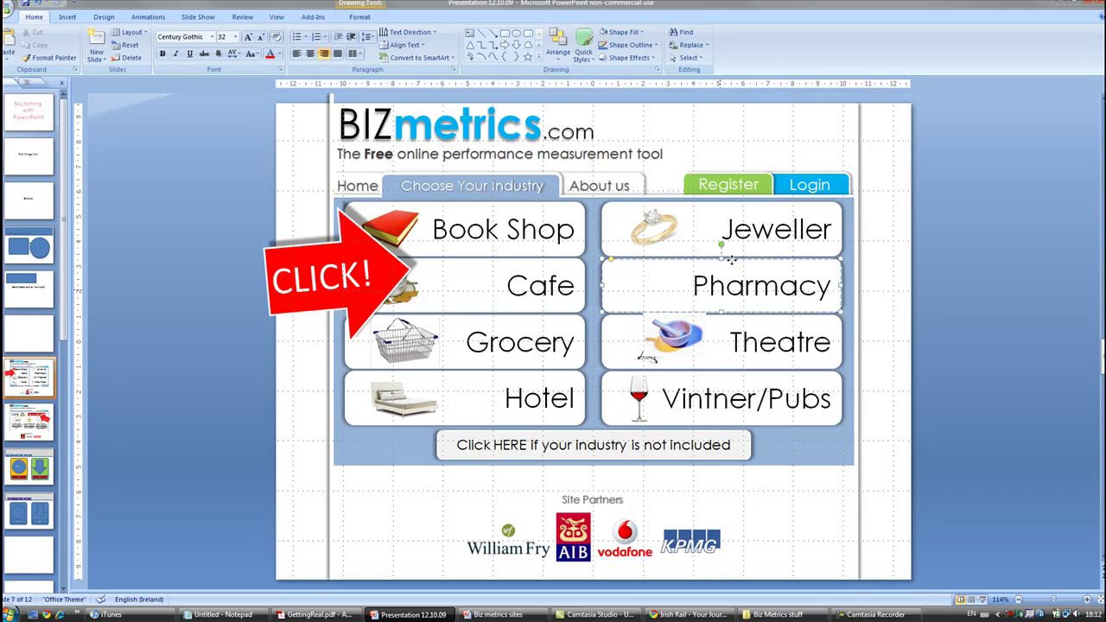
pyautogui.moveTo(731, 259); pyautogui.dragTo(855, 269)
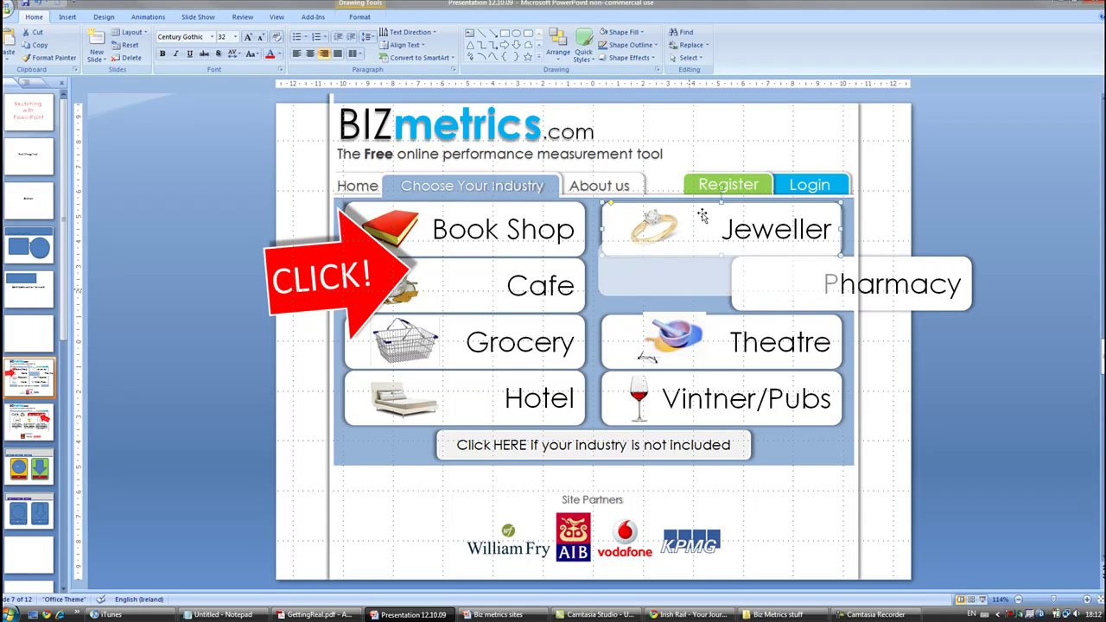
pyautogui.moveTo(682, 242); pyautogui.dragTo(705, 164)
pyautogui.click(704, 179)
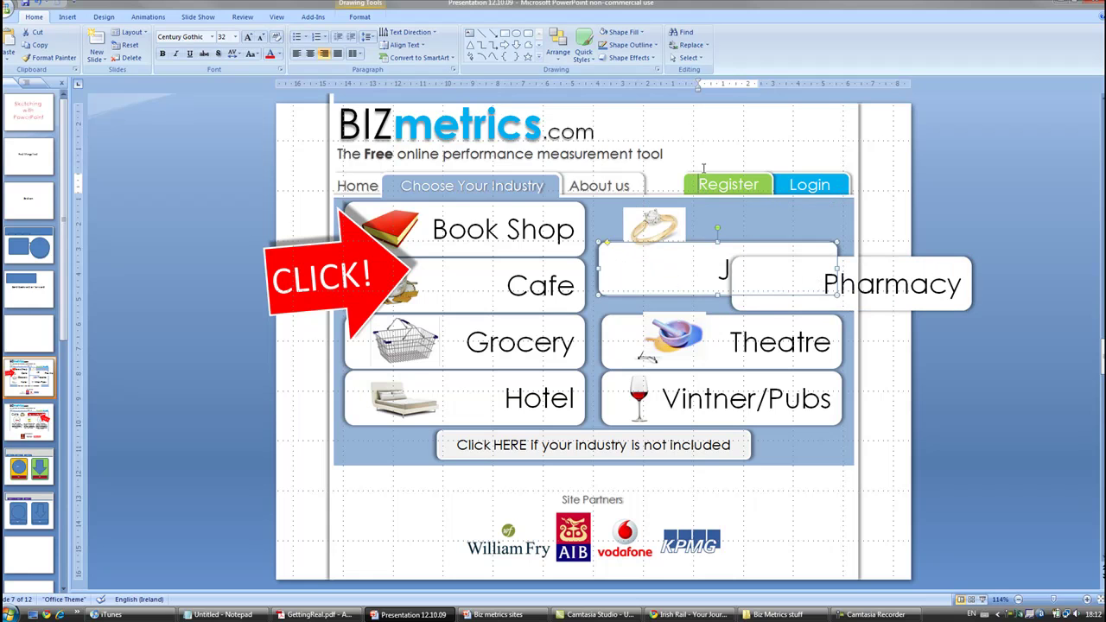
pyautogui.click(805, 173)
pyautogui.moveTo(805, 173); pyautogui.dragTo(899, 129)
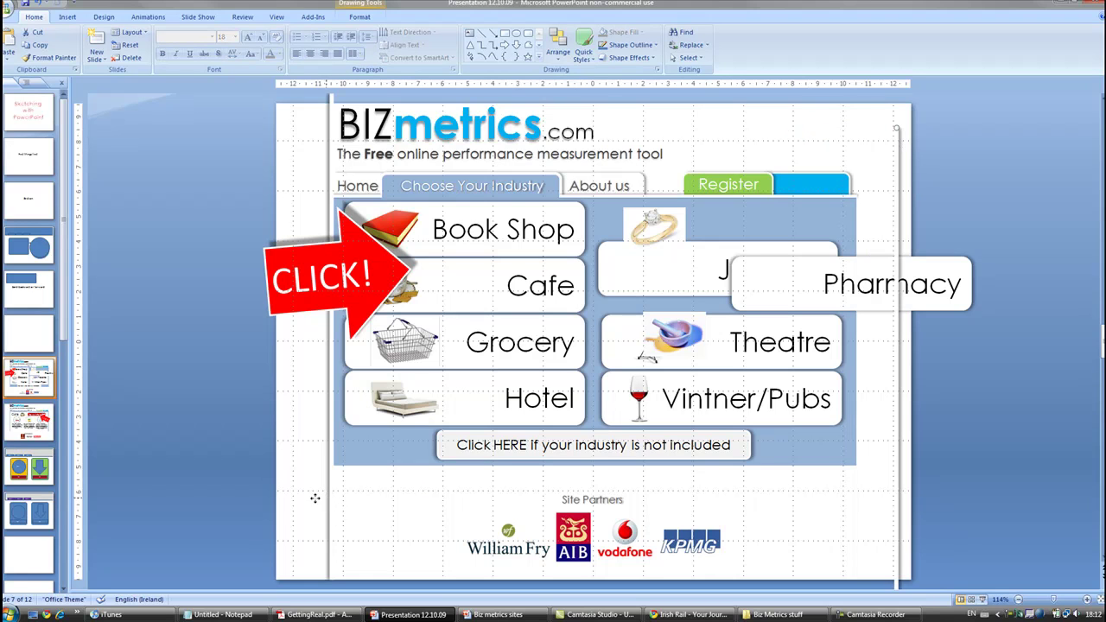
pyautogui.moveTo(314, 498); pyautogui.dragTo(295, 501)
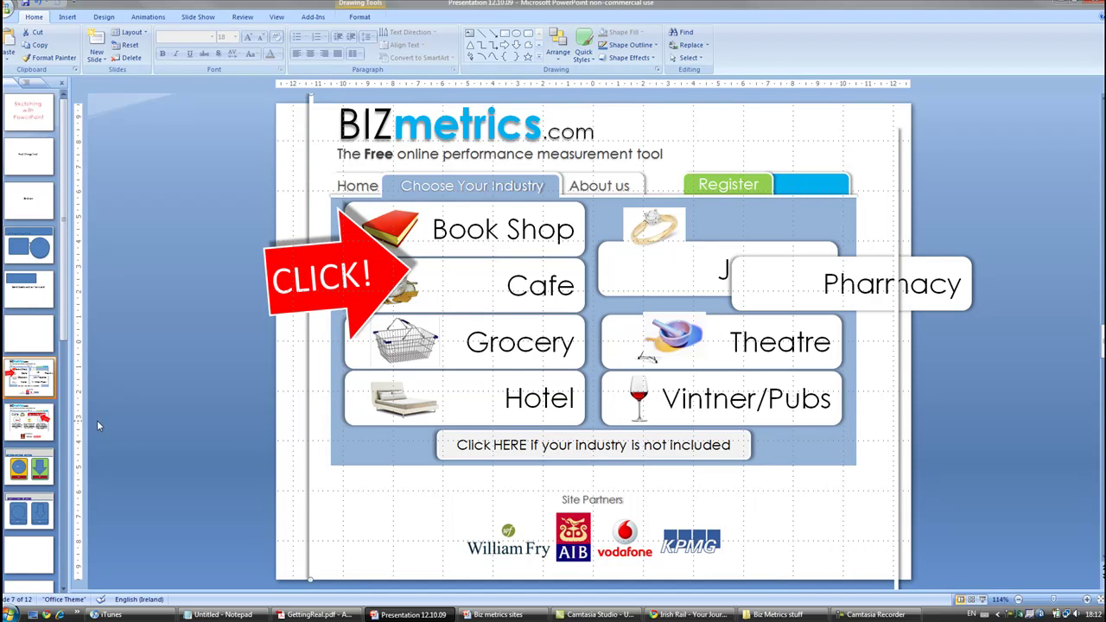
# Inspect the Café slide's three icons and red sign-up button, then open mockup slide 9.
pyautogui.click(47, 428)
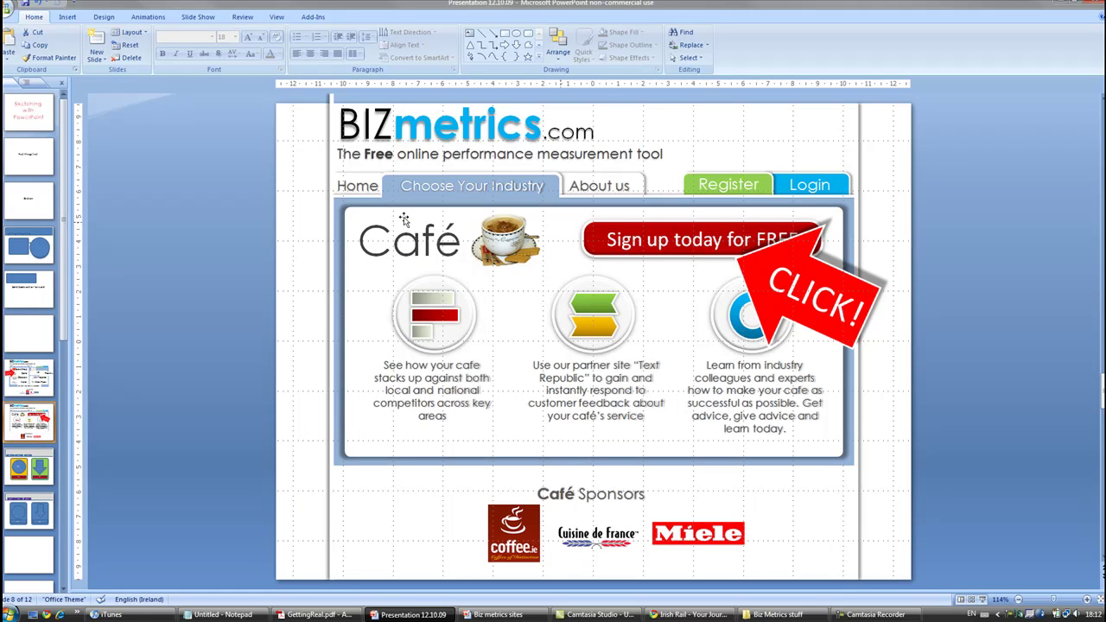
pyautogui.click(440, 301)
pyautogui.click(439, 301)
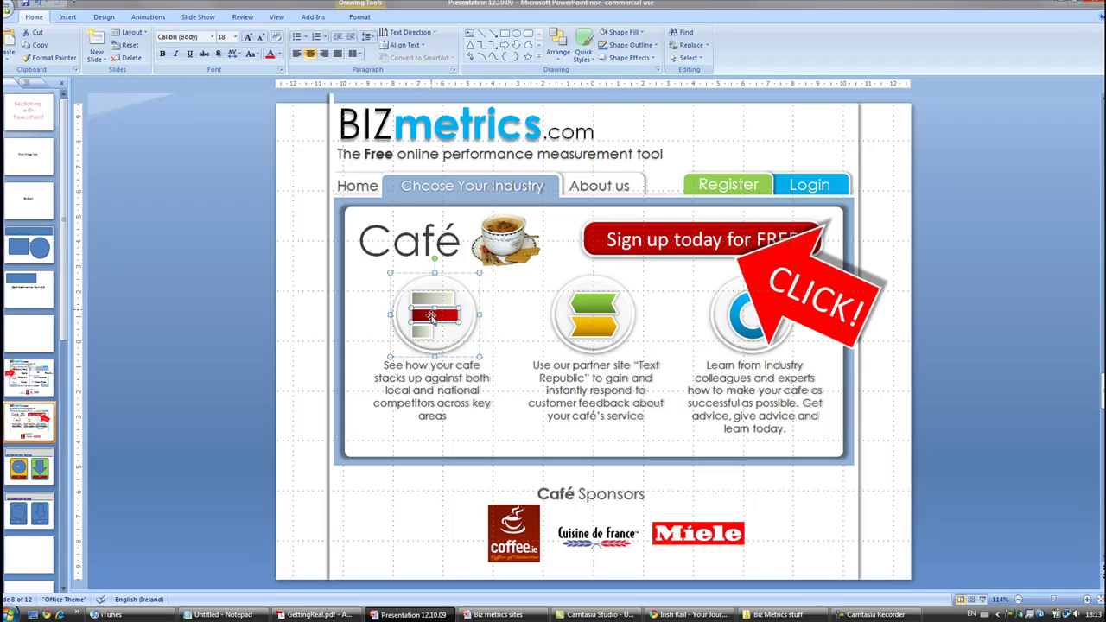
pyautogui.click(423, 332)
pyautogui.click(588, 329)
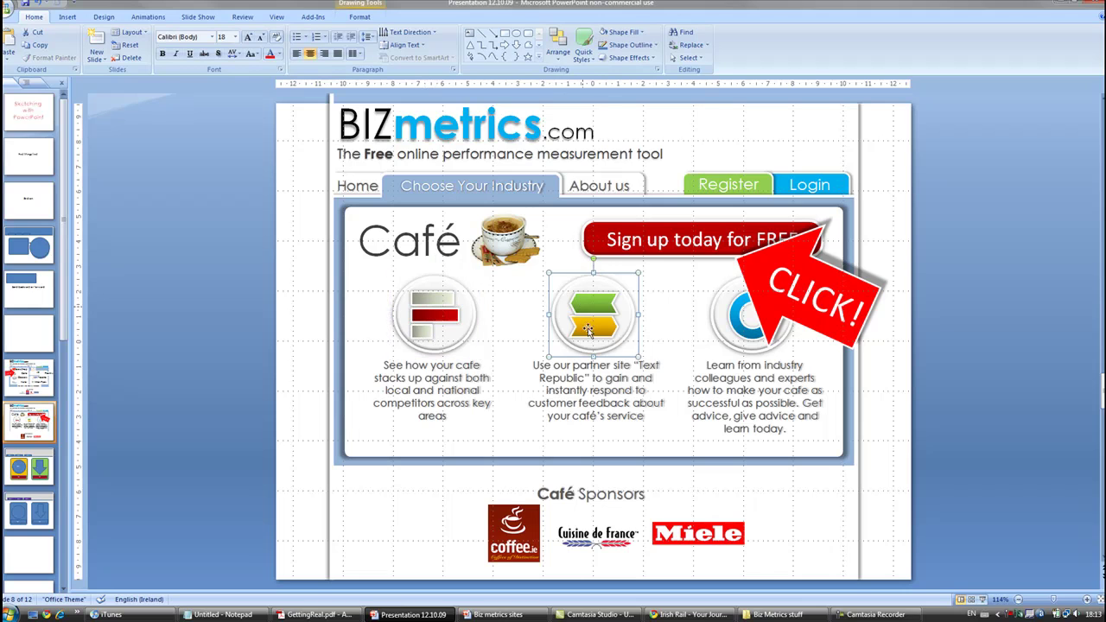
pyautogui.click(736, 323)
pyautogui.click(736, 322)
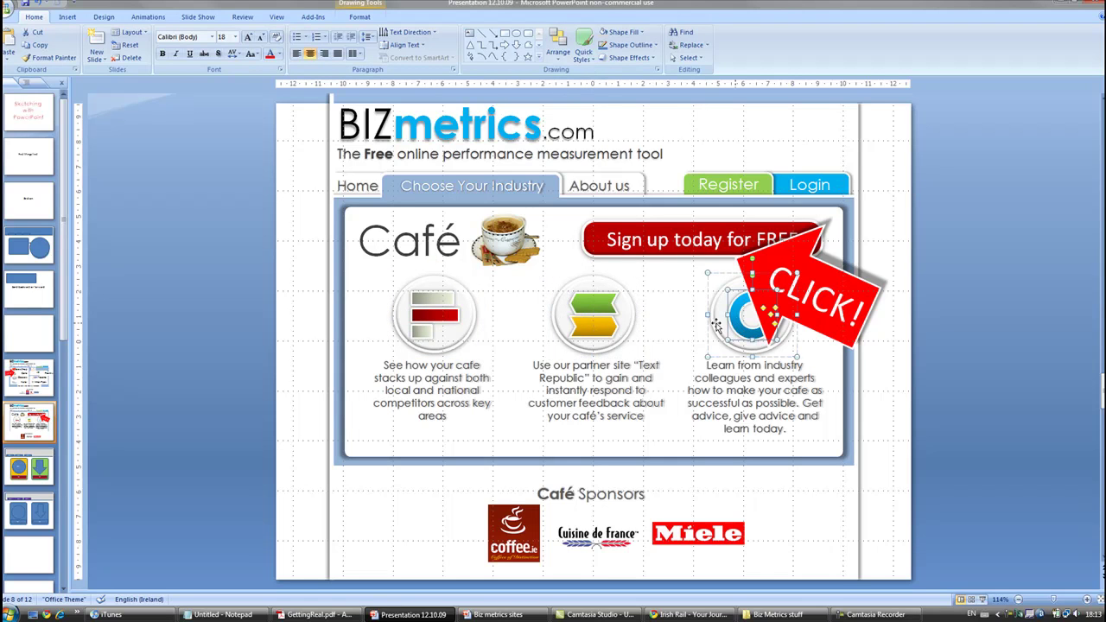
pyautogui.click(613, 224)
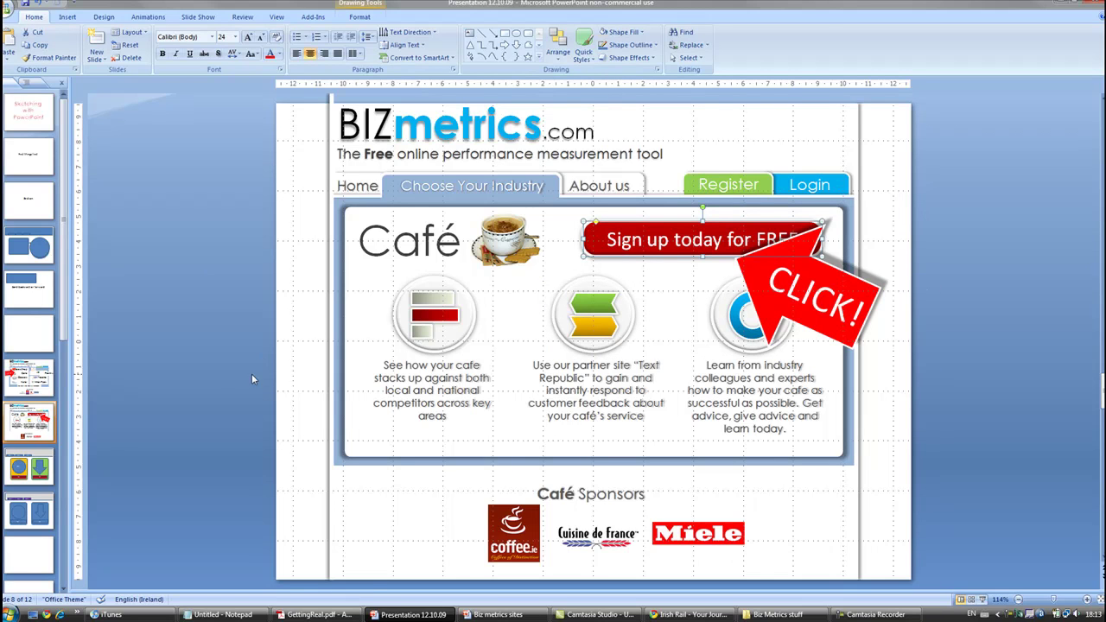
pyautogui.click(20, 467)
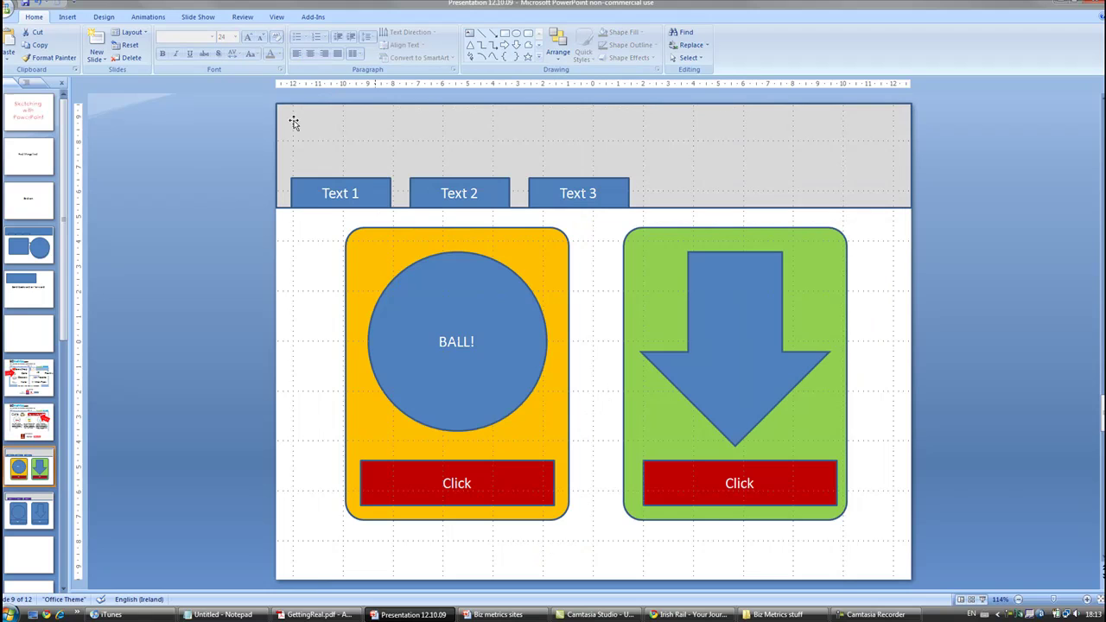
# Insert a new slide after the mockup and delete its title and content placeholders.
pyautogui.click(319, 160)
pyautogui.moveTo(259, 95); pyautogui.dragTo(986, 394)
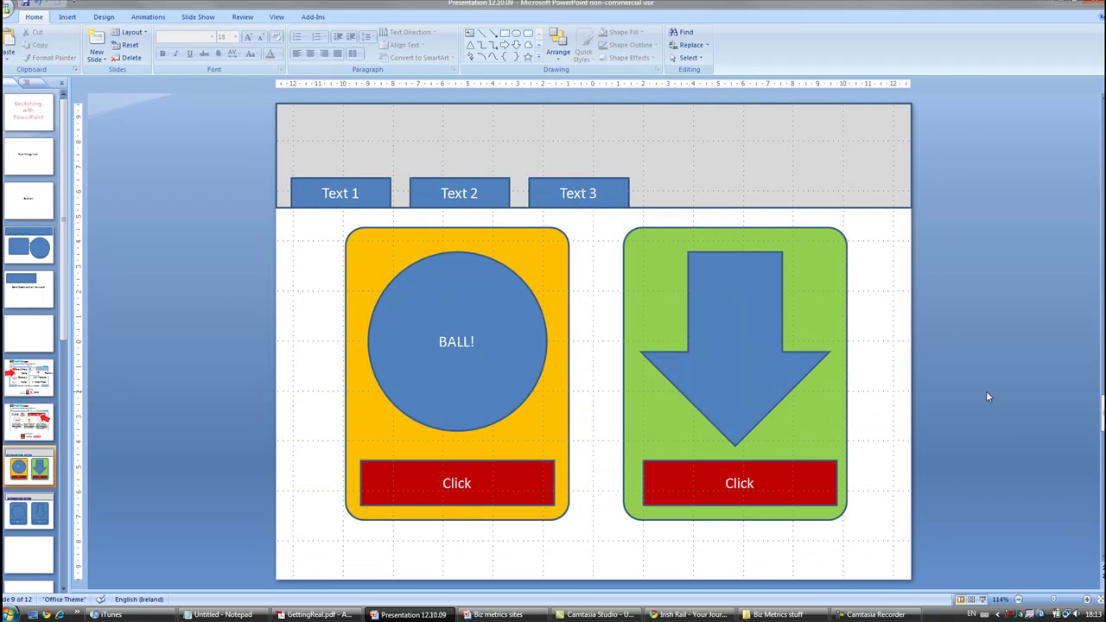
pyautogui.click(29, 469)
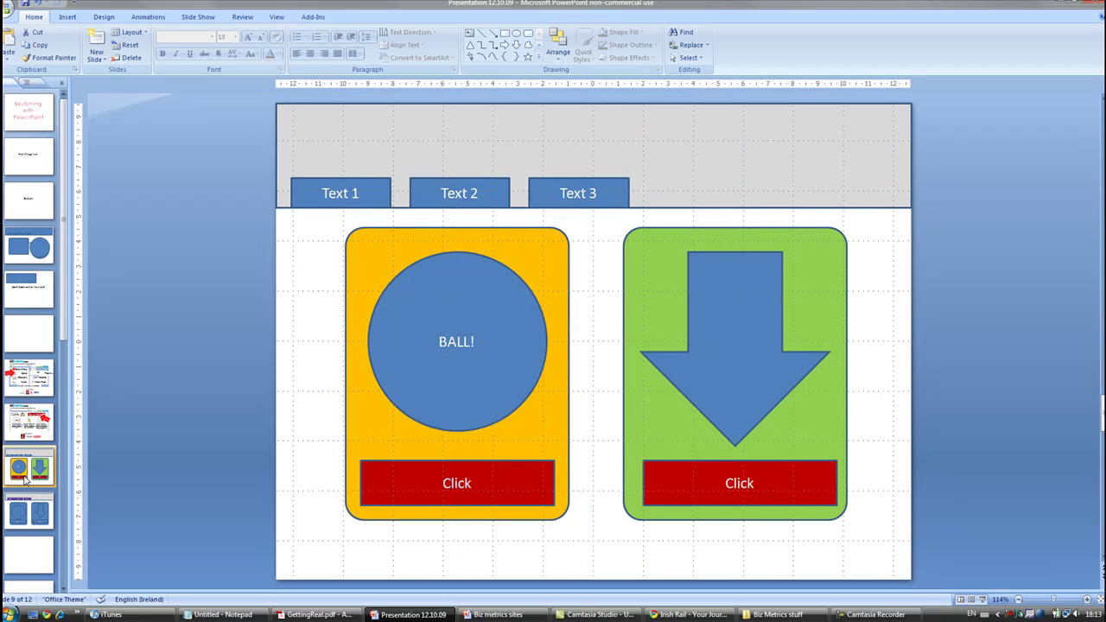
pyautogui.press('Return')
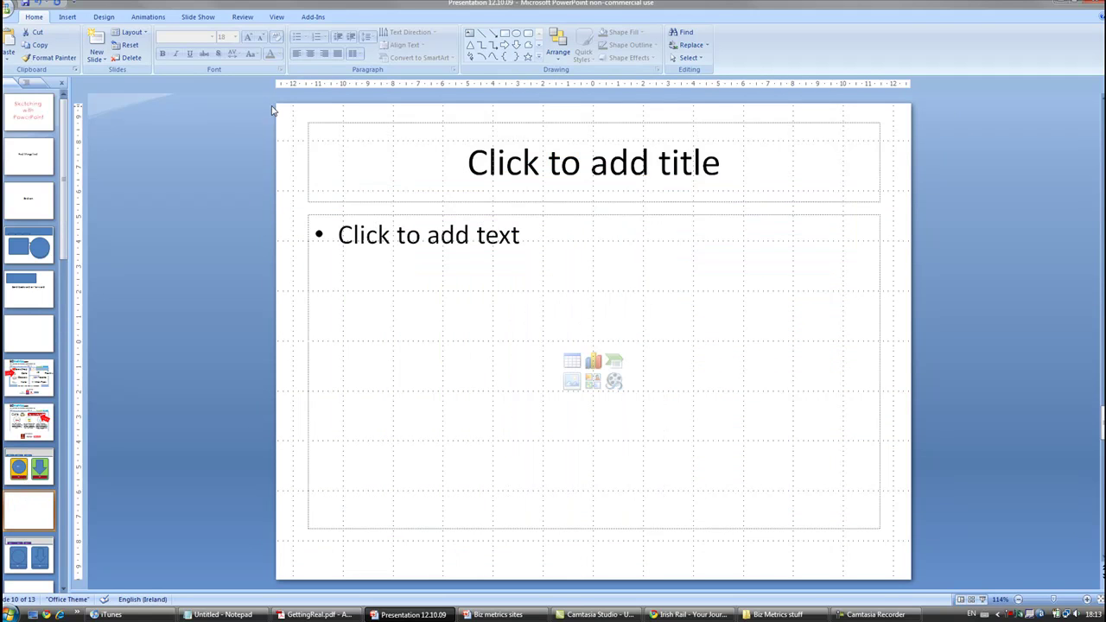
pyautogui.moveTo(276, 105); pyautogui.dragTo(939, 561)
pyautogui.press('Delete')
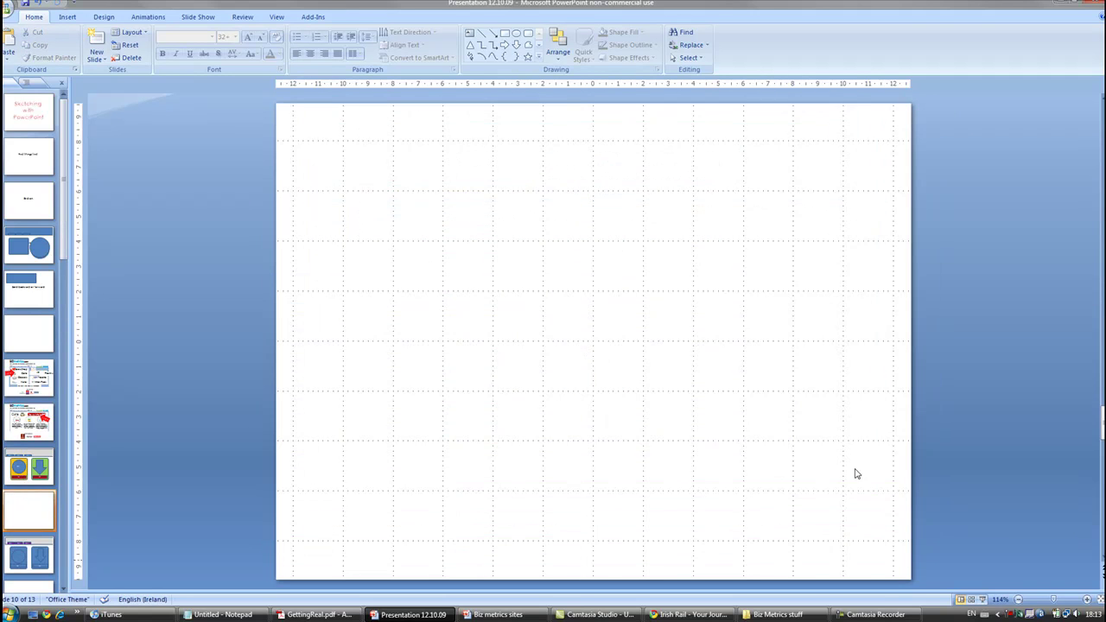
pyautogui.click(505, 35)
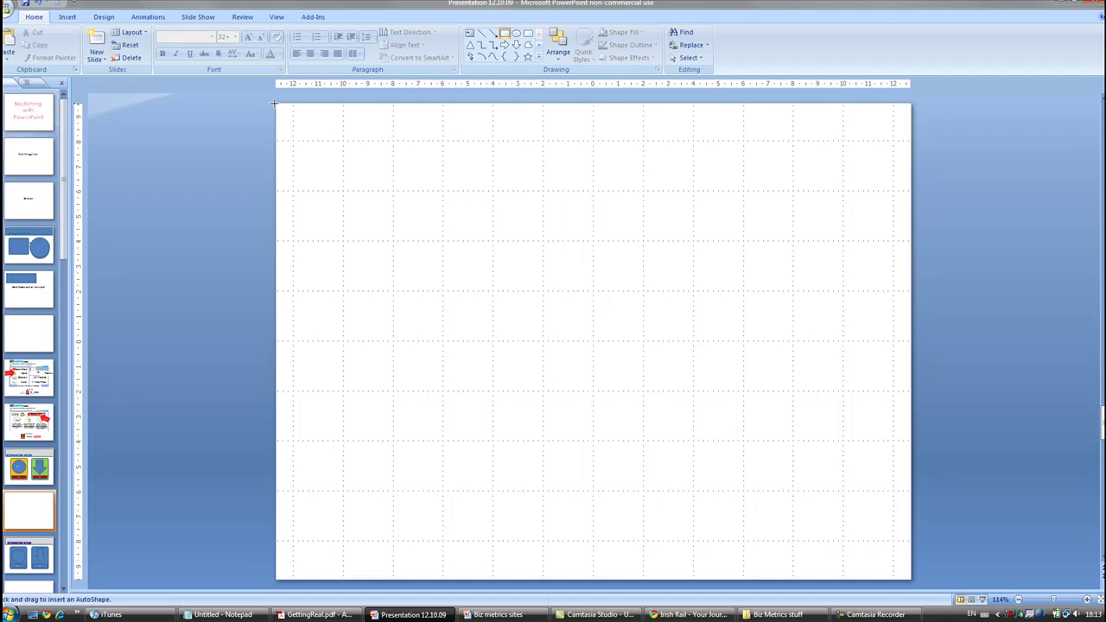
# Draw a header band across the slide top and a tab rectangle along its lower edge.
pyautogui.moveTo(277, 104)
pyautogui.mouseDown()
pyautogui.moveTo(651, 219)
pyautogui.moveTo(910, 209)
pyautogui.mouseUp()
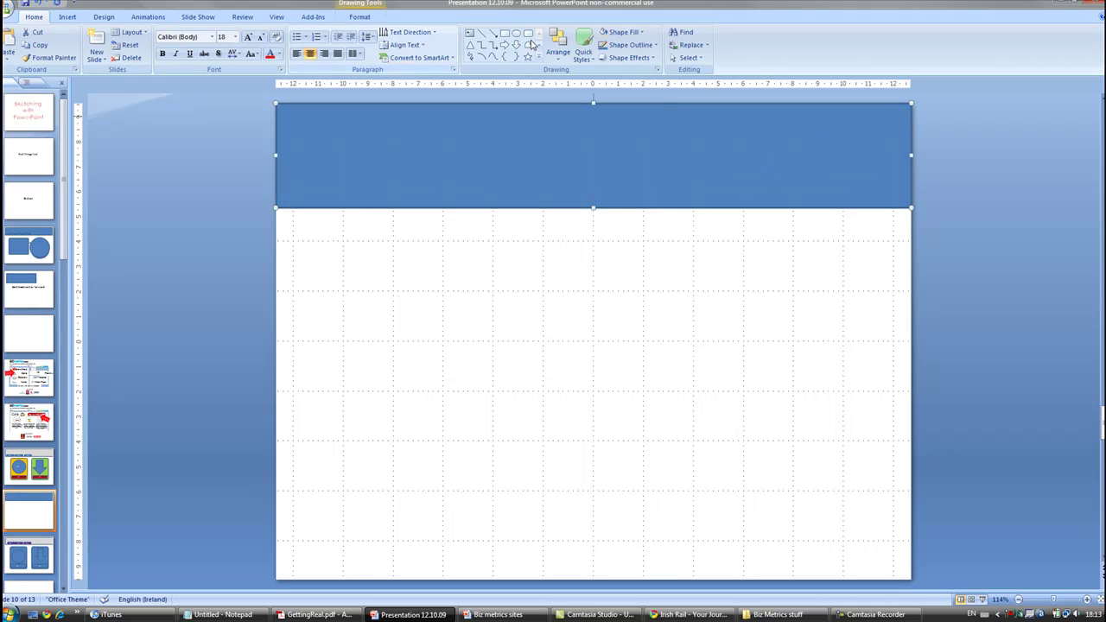
pyautogui.moveTo(296, 183)
pyautogui.mouseDown()
pyautogui.moveTo(426, 219)
pyautogui.moveTo(457, 213)
pyautogui.moveTo(425, 208)
pyautogui.mouseUp()
pyautogui.click(246, 263)
# Duplicate the tab twice with Ctrl+D and nudge the copies into a row of three.
pyautogui.click(326, 191)
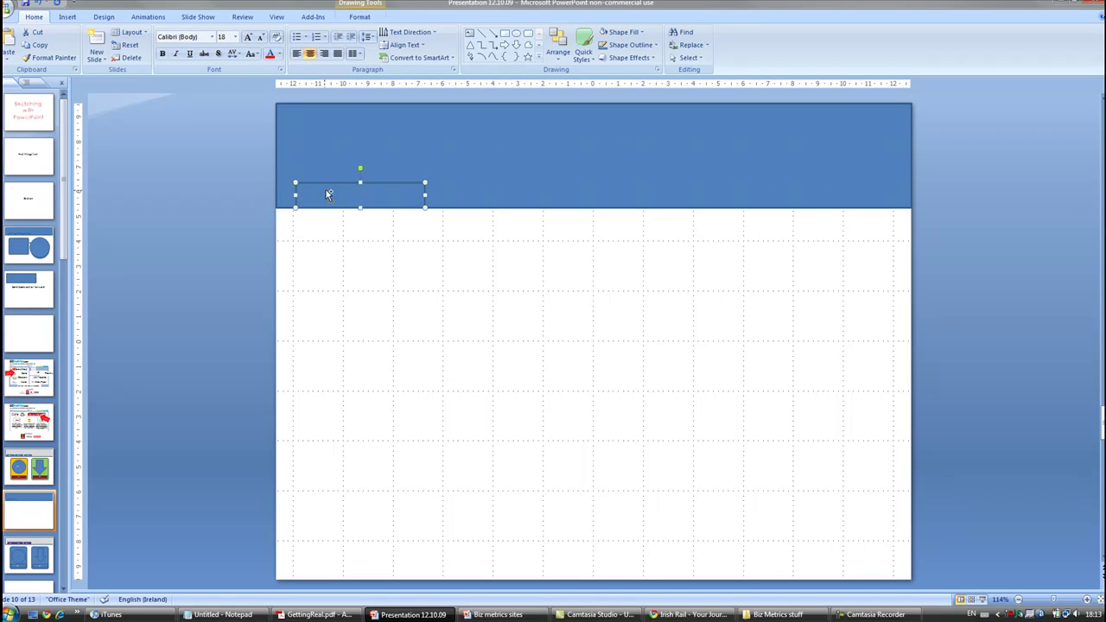
pyautogui.hotkey('ctrl', 'd')
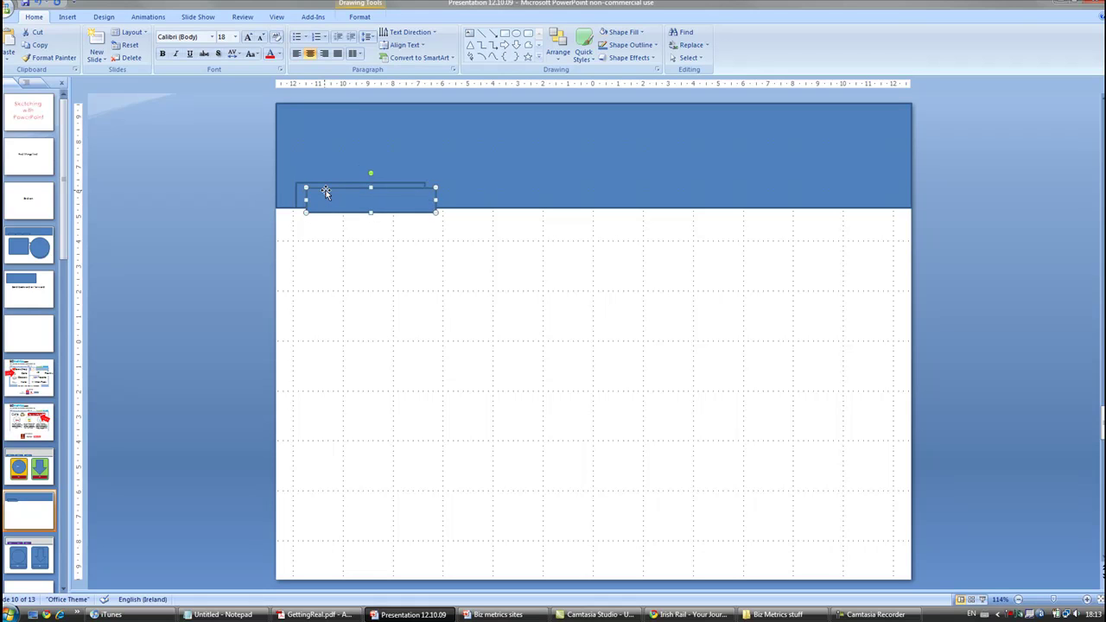
pyautogui.press('Up')
pyautogui.press('Right')
pyautogui.press('Right')
pyautogui.press('Right')
pyautogui.press('Right')
pyautogui.press('Right')
pyautogui.press('Right')
pyautogui.press('Right')
pyautogui.press('Right')
pyautogui.press('Right')
pyautogui.press('Right')
pyautogui.press('Right')
pyautogui.press('Right')
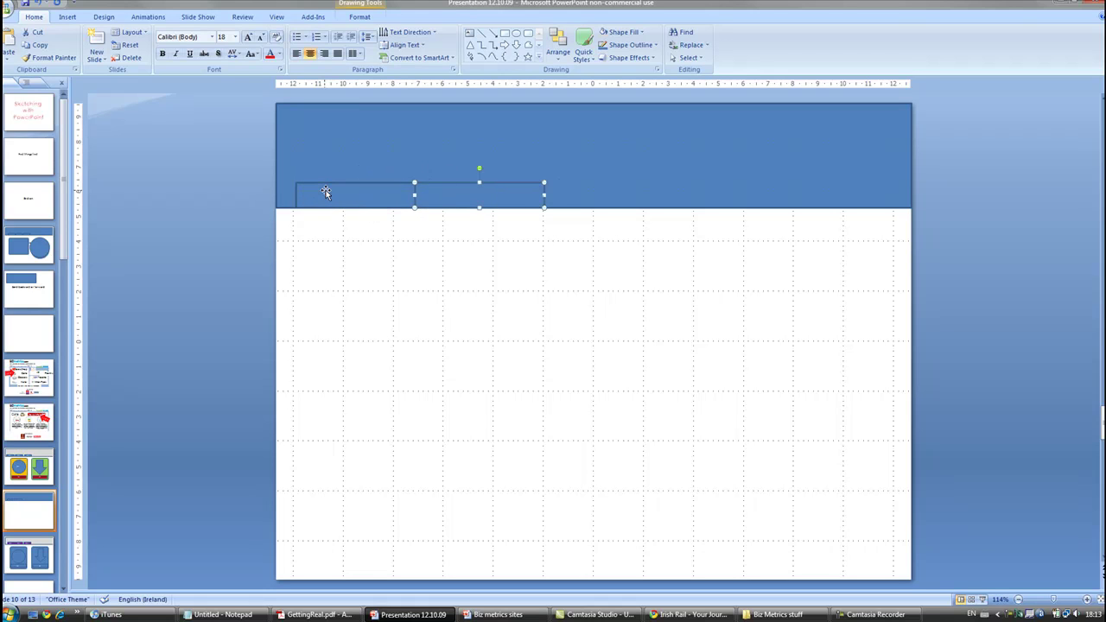
pyautogui.click(327, 194)
pyautogui.hotkey('ctrl', 'd')
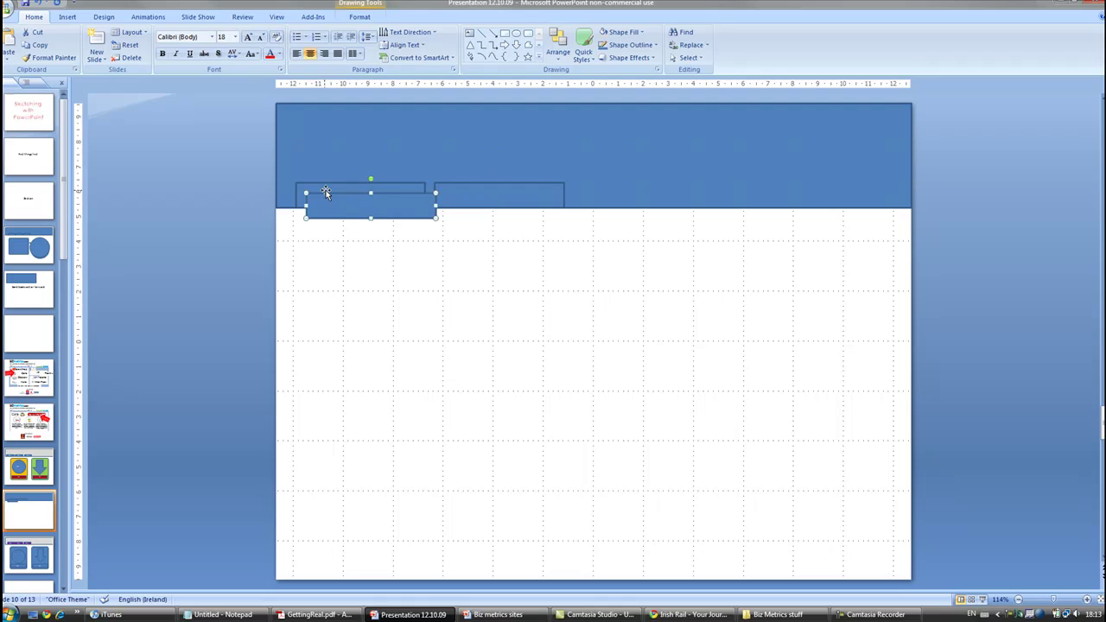
pyautogui.press('Up')
pyautogui.press('Right')
pyautogui.press('Right')
pyautogui.press('Right')
pyautogui.press('Right')
pyautogui.press('Right')
pyautogui.press('Right')
pyautogui.press('Right')
pyautogui.press('Right')
pyautogui.press('Right')
pyautogui.press('Right')
pyautogui.press('Right')
pyautogui.press('Right')
pyautogui.press('Right')
pyautogui.press('Right')
pyautogui.press('Right')
pyautogui.press('Right')
pyautogui.press('Right')
pyautogui.press('Right')
pyautogui.press('Right')
pyautogui.press('Right')
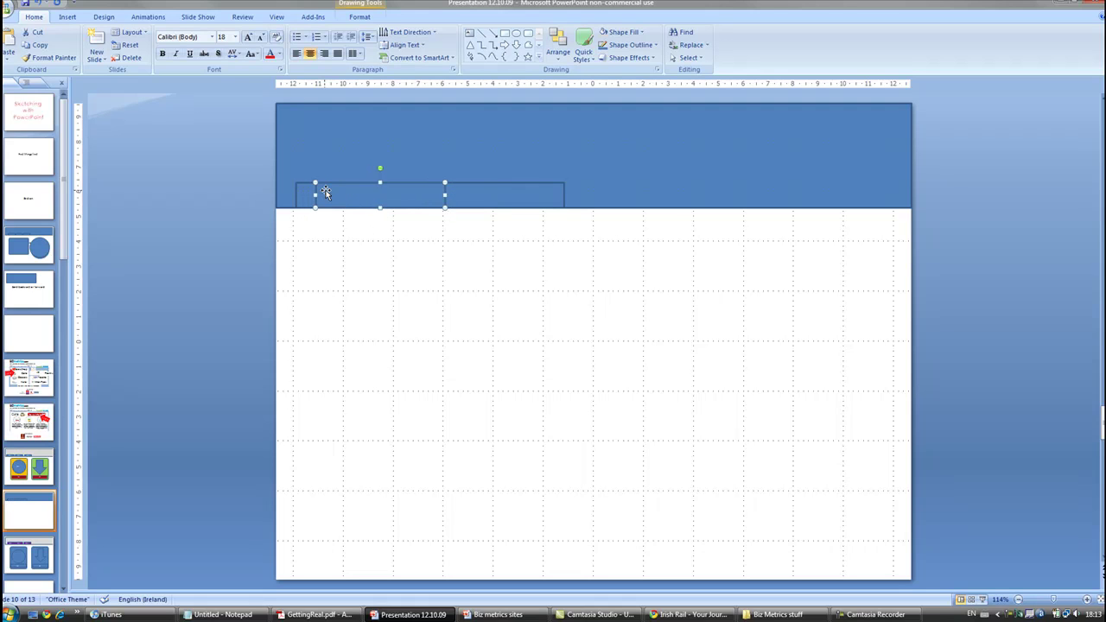
pyautogui.press('Right')
pyautogui.press('Right')
pyautogui.press('Right')
pyautogui.press('Right')
pyautogui.press('Right')
pyautogui.press('Right')
pyautogui.press('Right')
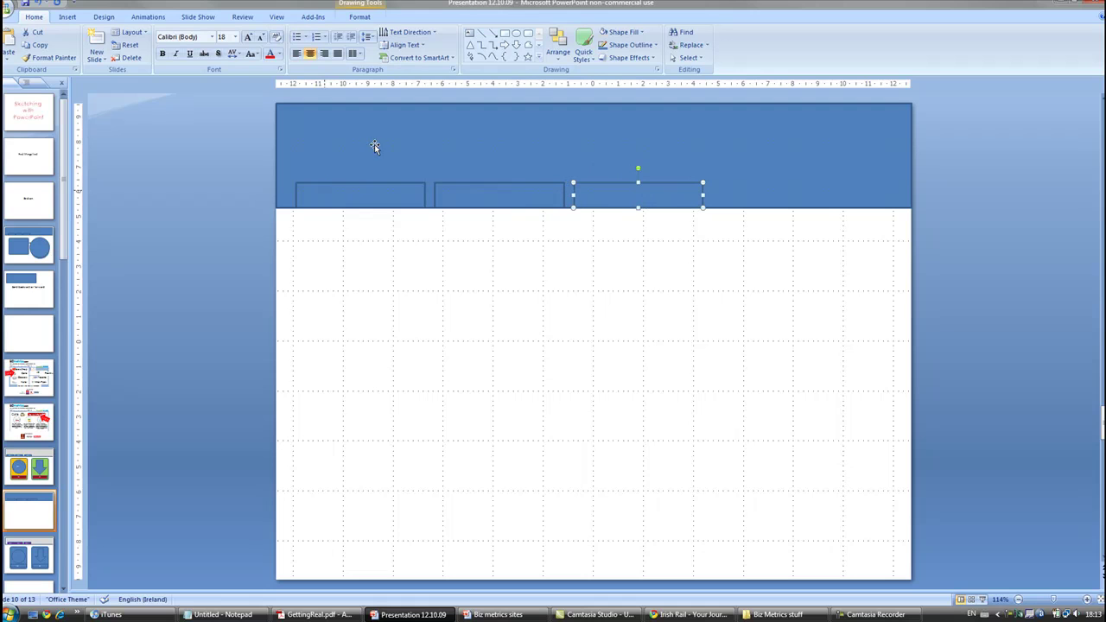
# Draw a tall rounded rectangle panel below the left tabs with reduced corner rounding.
pyautogui.click(528, 34)
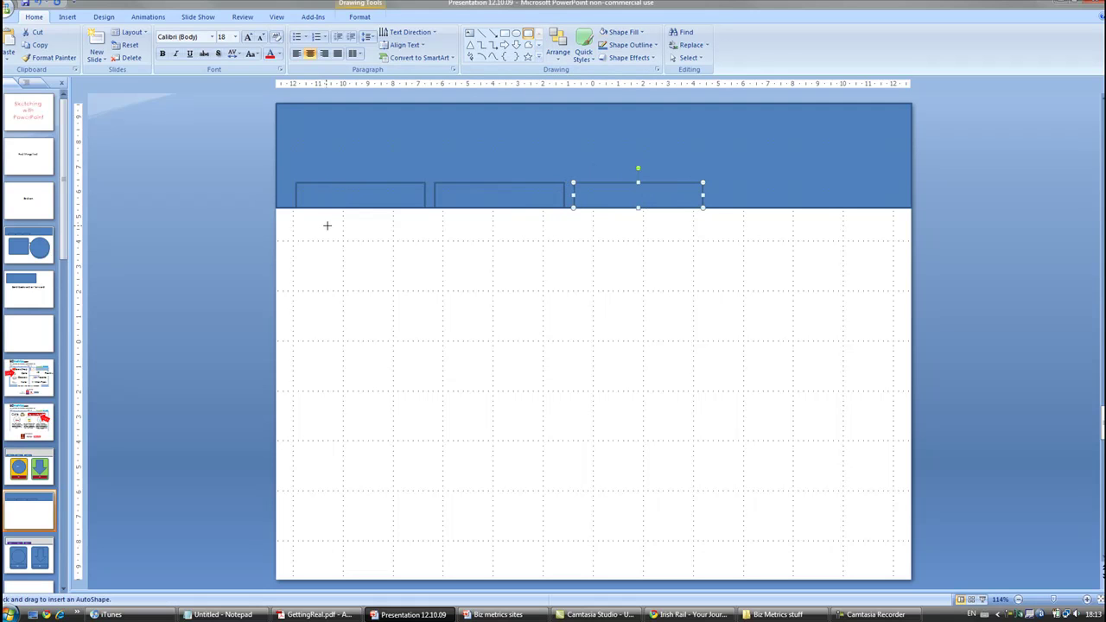
pyautogui.moveTo(326, 225); pyautogui.dragTo(568, 524)
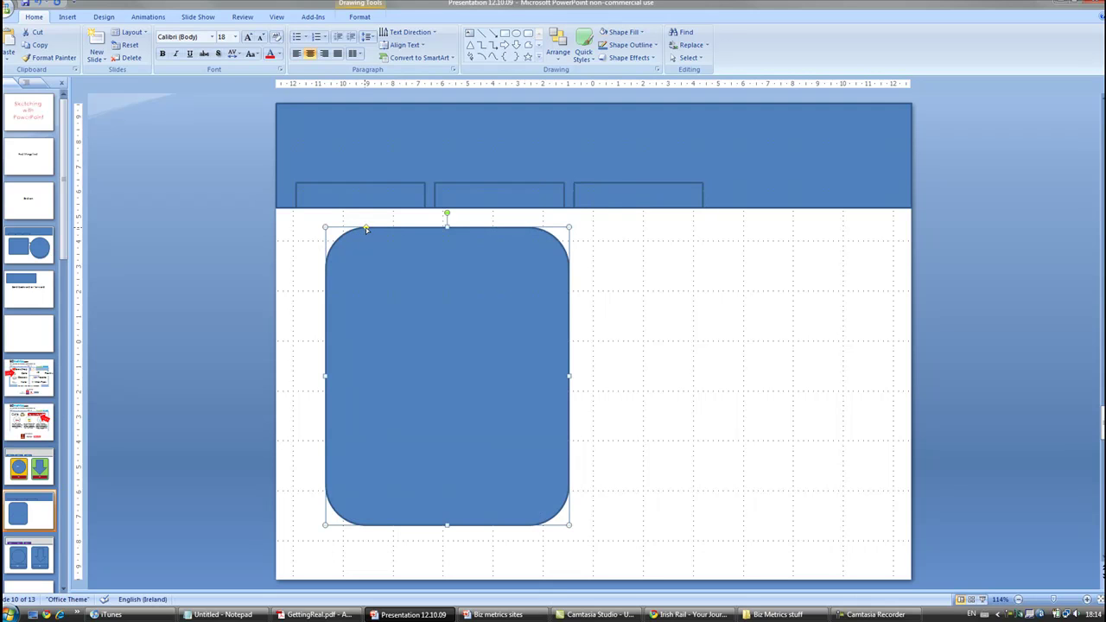
pyautogui.moveTo(366, 229); pyautogui.dragTo(337, 228)
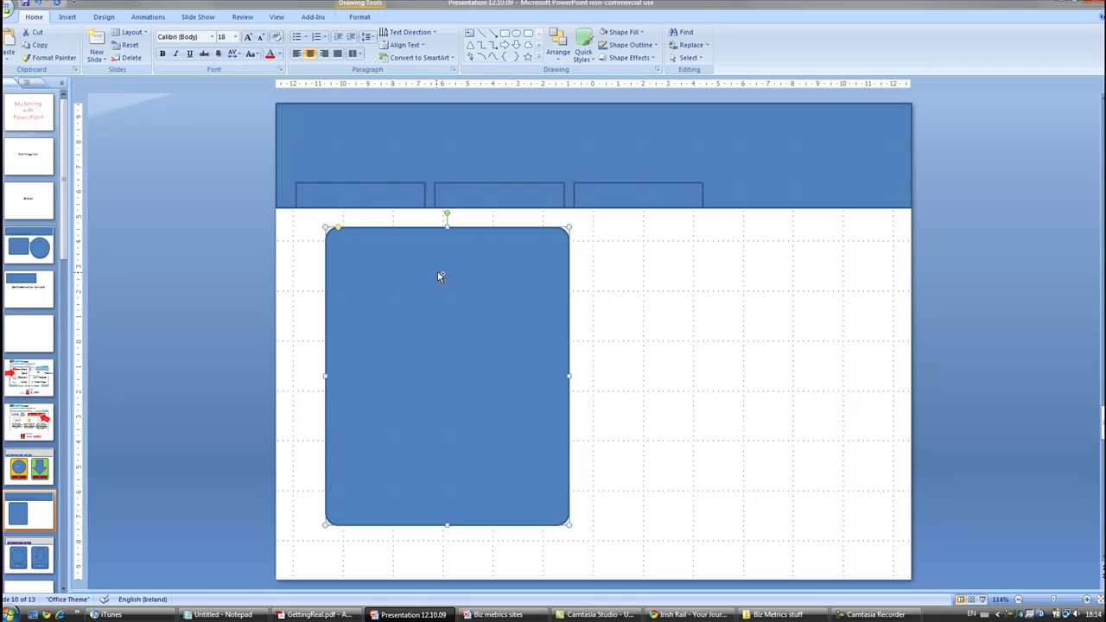
# Duplicate the panel, move the copy level to the right side, then shift both panels slightly left.
pyautogui.hotkey('ctrl', 'd')
pyautogui.press('Up')
pyautogui.press('Up')
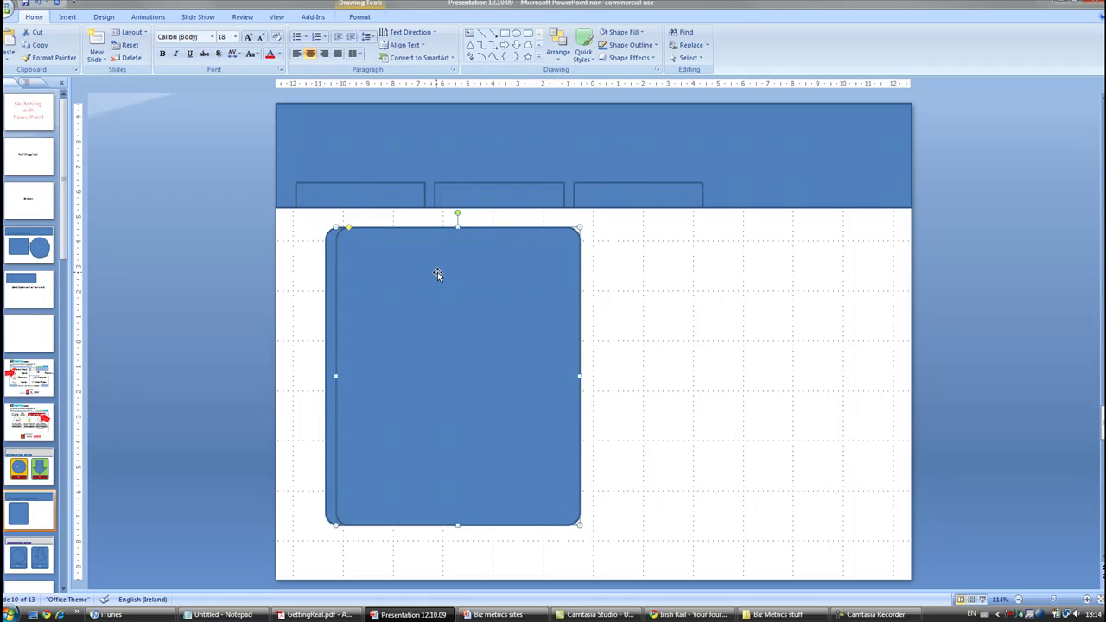
pyautogui.press('Right')
pyautogui.press('Right')
pyautogui.press('Right')
pyautogui.press('Right')
pyautogui.press('Right')
pyautogui.press('Right')
pyautogui.press('Right')
pyautogui.press('Right')
pyautogui.press('Right')
pyautogui.press('Right')
pyautogui.press('Right')
pyautogui.press('Right')
pyautogui.press('Right')
pyautogui.press('Right')
pyautogui.press('Right')
pyautogui.press('Right')
pyautogui.press('Right')
pyautogui.press('Right')
pyautogui.press('Right')
pyautogui.press('Right')
pyautogui.press('Right')
pyautogui.press('Right')
pyautogui.press('Right')
pyautogui.press('Right')
pyautogui.press('Right')
pyautogui.press('Right')
pyautogui.press('Right')
pyautogui.press('Right')
pyautogui.press('Right')
pyautogui.press('Right')
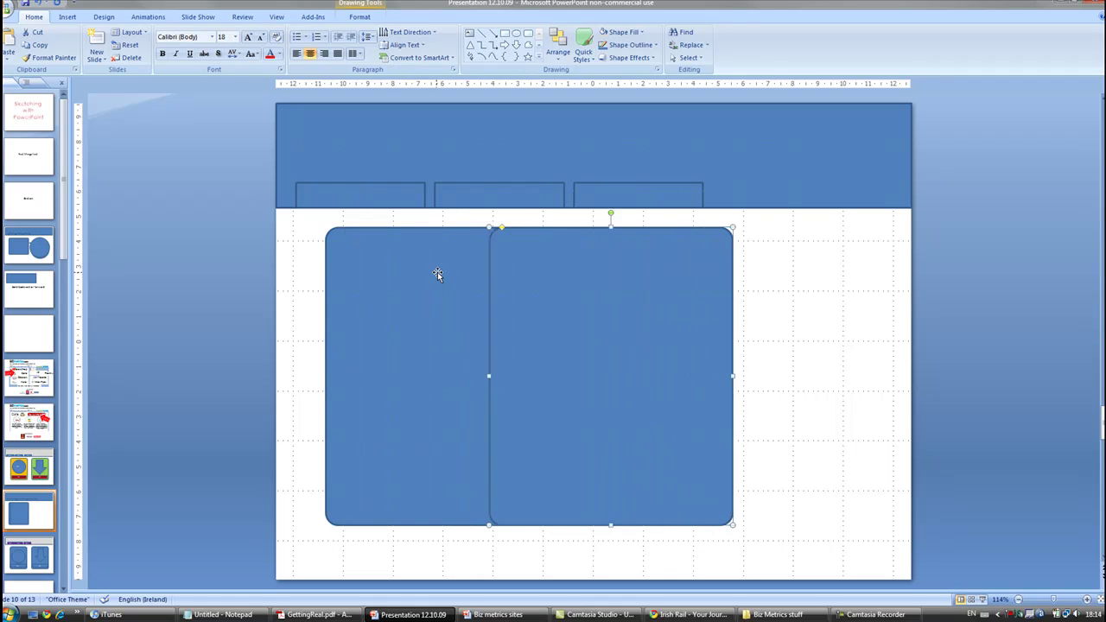
pyautogui.press('Right')
pyautogui.press('Right')
pyautogui.press('Right')
pyautogui.press('Right')
pyautogui.press('Right')
pyautogui.press('Right')
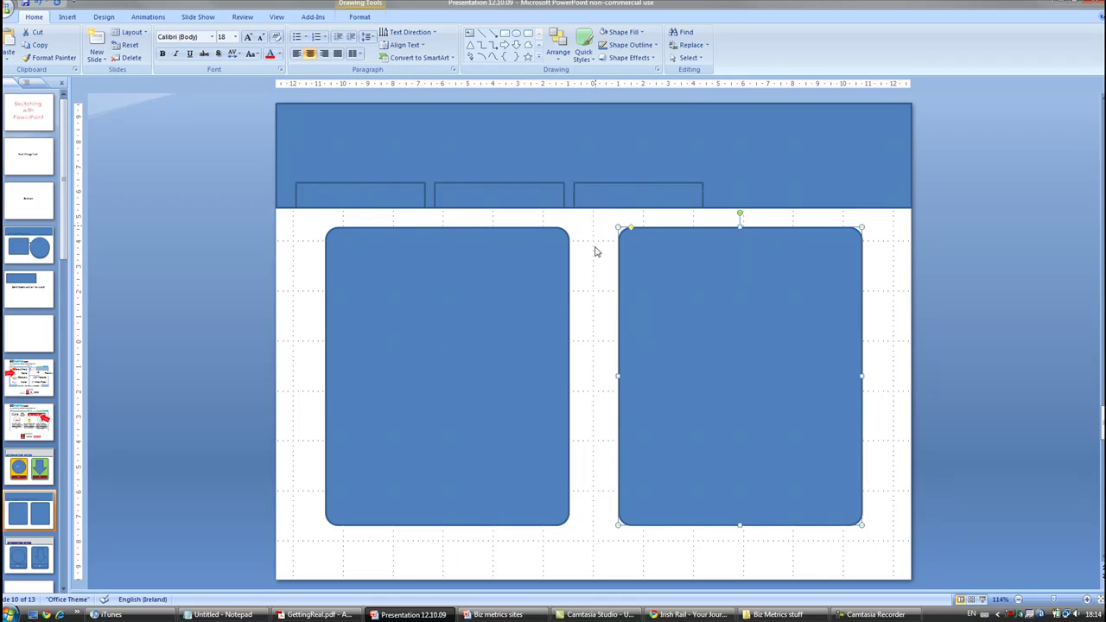
pyautogui.click(555, 509)
pyautogui.click(665, 452)
pyautogui.keyDown('shift'); pyautogui.click(514, 432); pyautogui.keyUp('shift')
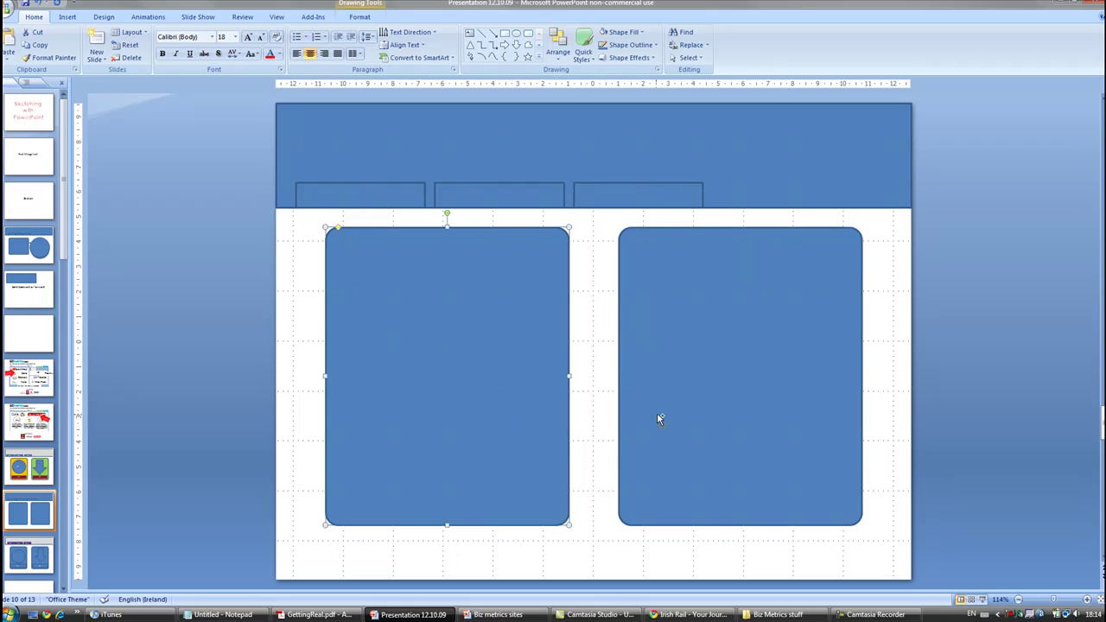
pyautogui.hotkey('ctrl', 'Left')
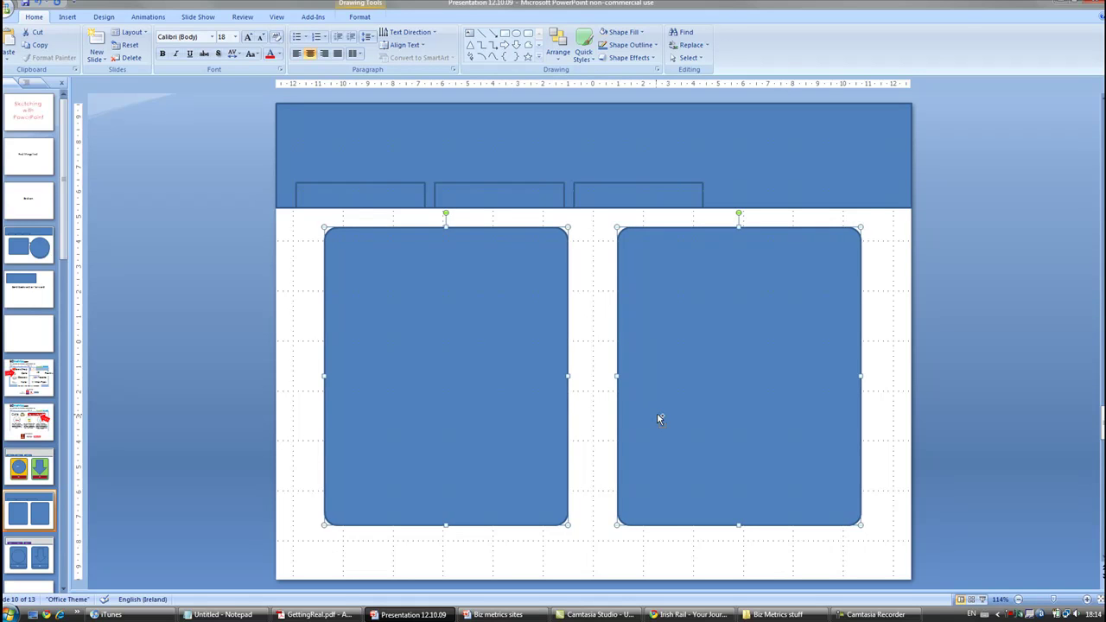
# Draw a circle inside the left panel.
pyautogui.click(187, 331)
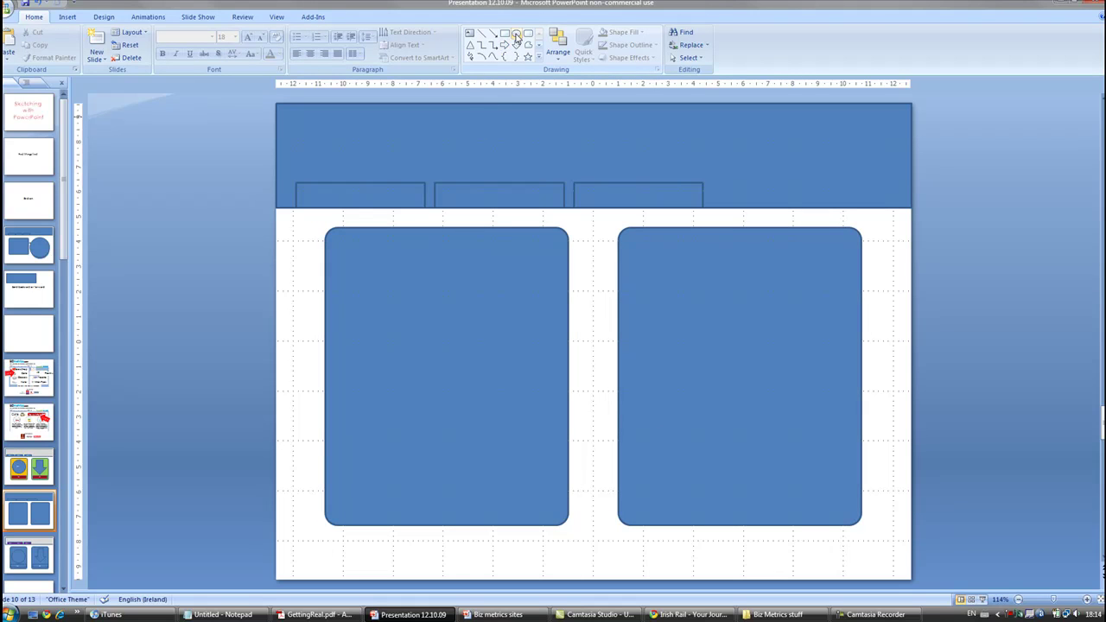
pyautogui.click(516, 35)
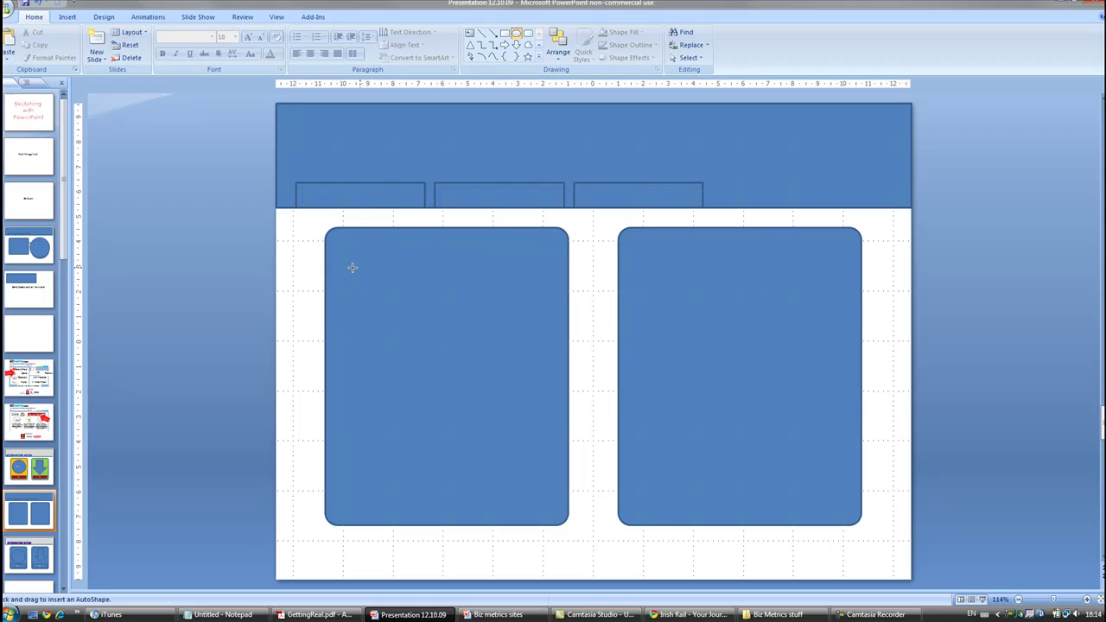
pyautogui.moveTo(352, 267)
pyautogui.mouseDown()
pyautogui.moveTo(477, 393)
pyautogui.moveTo(556, 450)
pyautogui.moveTo(553, 466)
pyautogui.moveTo(529, 441)
pyautogui.mouseUp()
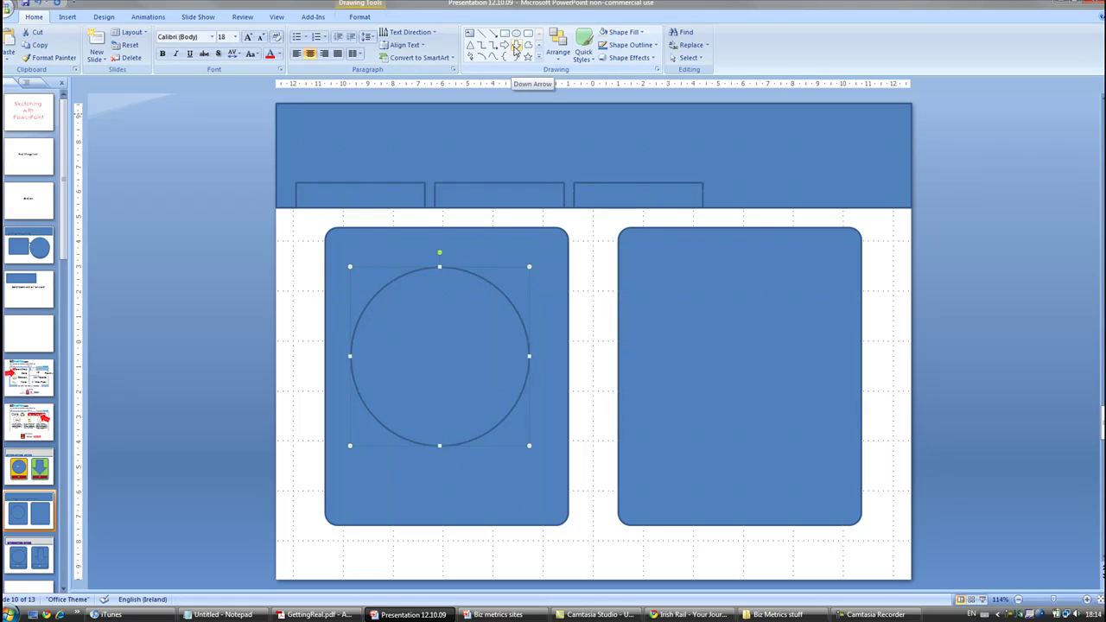
# After checking the reference slide, draw a down arrow inside the right panel.
pyautogui.click(22, 467)
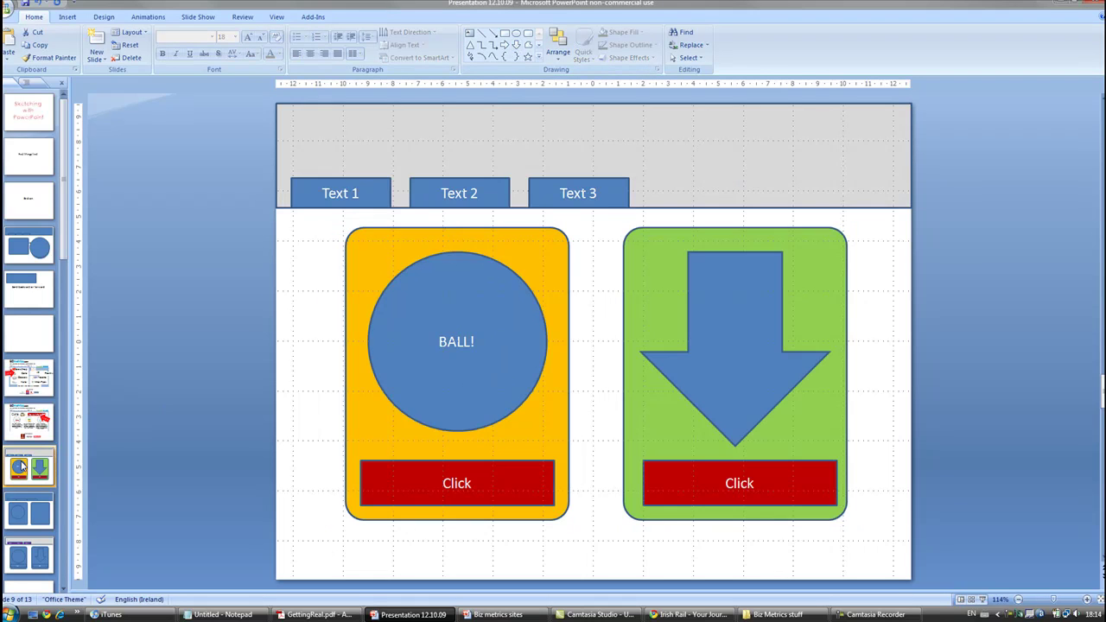
pyautogui.click(60, 499)
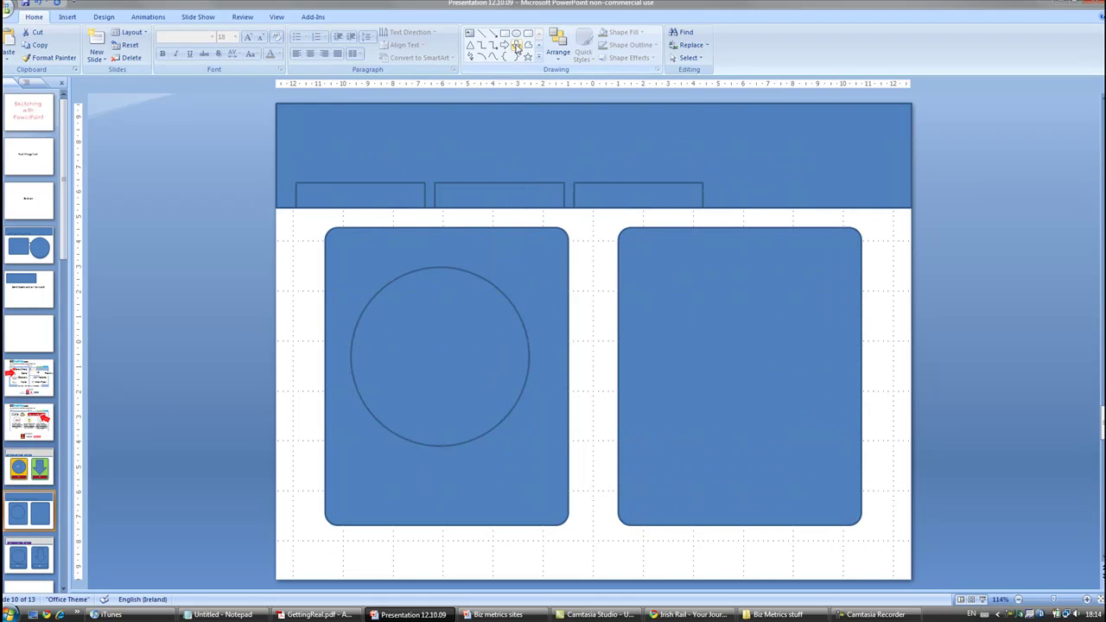
pyautogui.click(516, 44)
pyautogui.moveTo(663, 261); pyautogui.dragTo(822, 446)
pyautogui.click(184, 401)
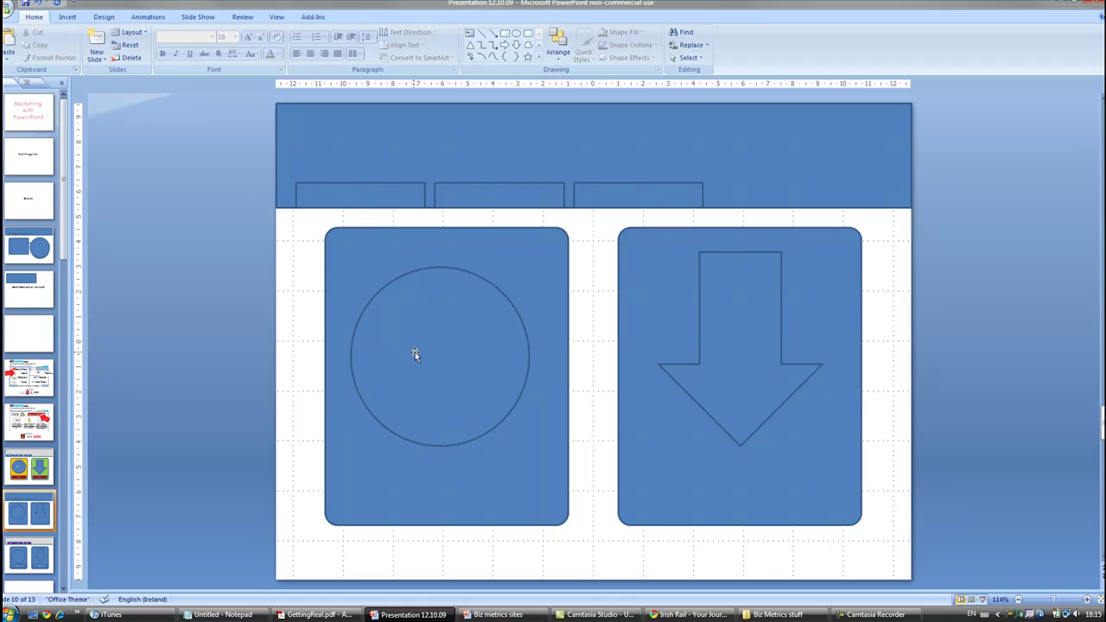
# Align the circle and left rounded panel by their centres, using Align Center.
pyautogui.click(419, 323)
pyautogui.keyDown('shift'); pyautogui.click(494, 245); pyautogui.keyUp('shift')
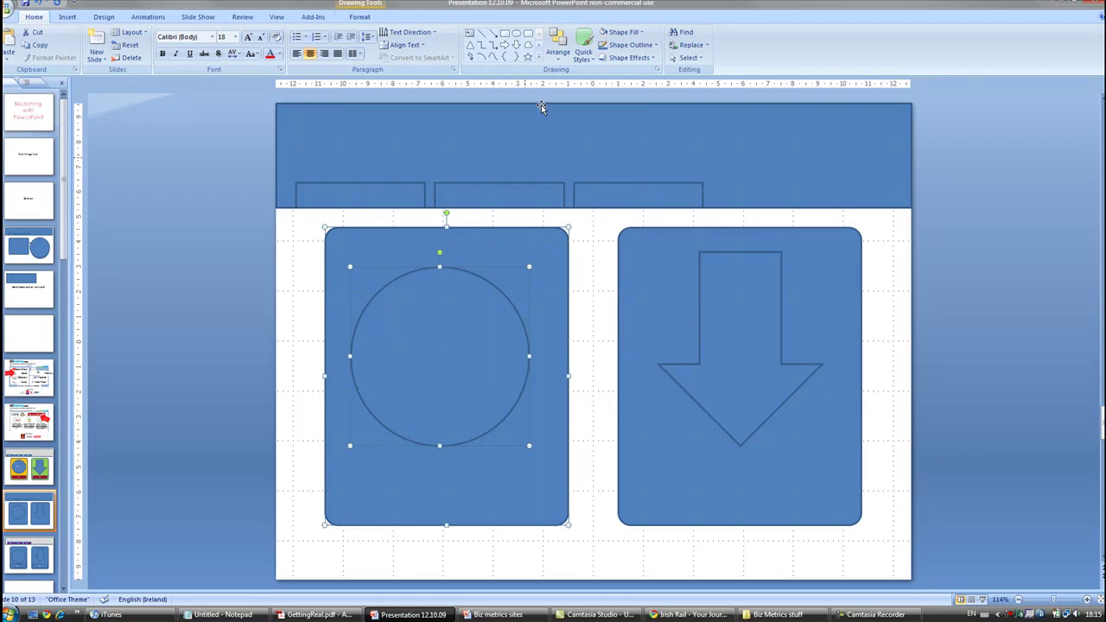
pyautogui.click(563, 50)
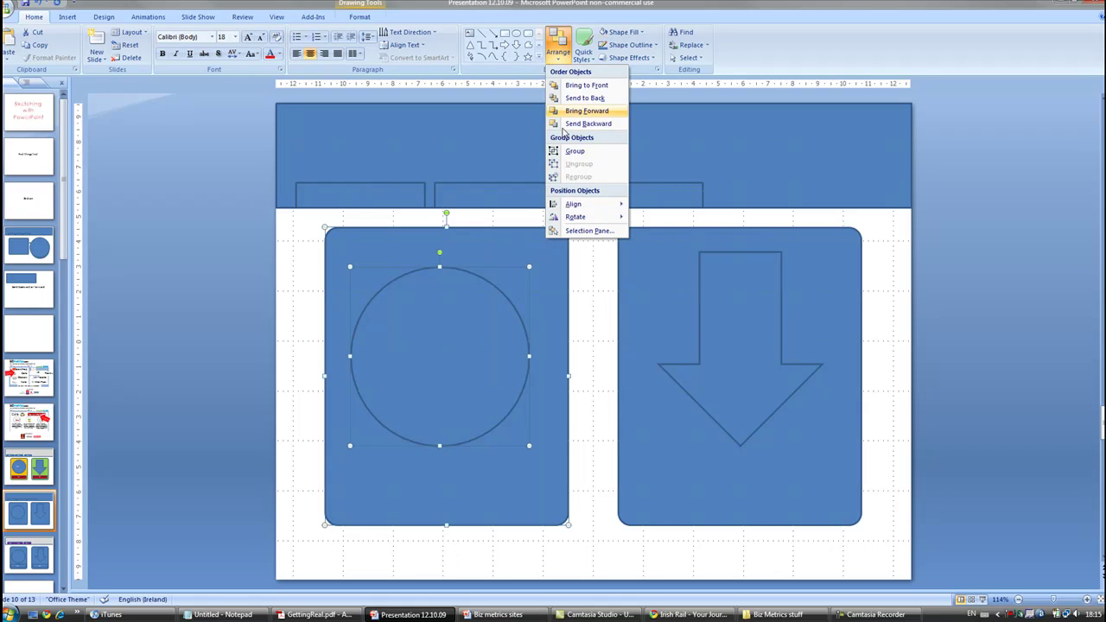
pyautogui.moveTo(577, 207)
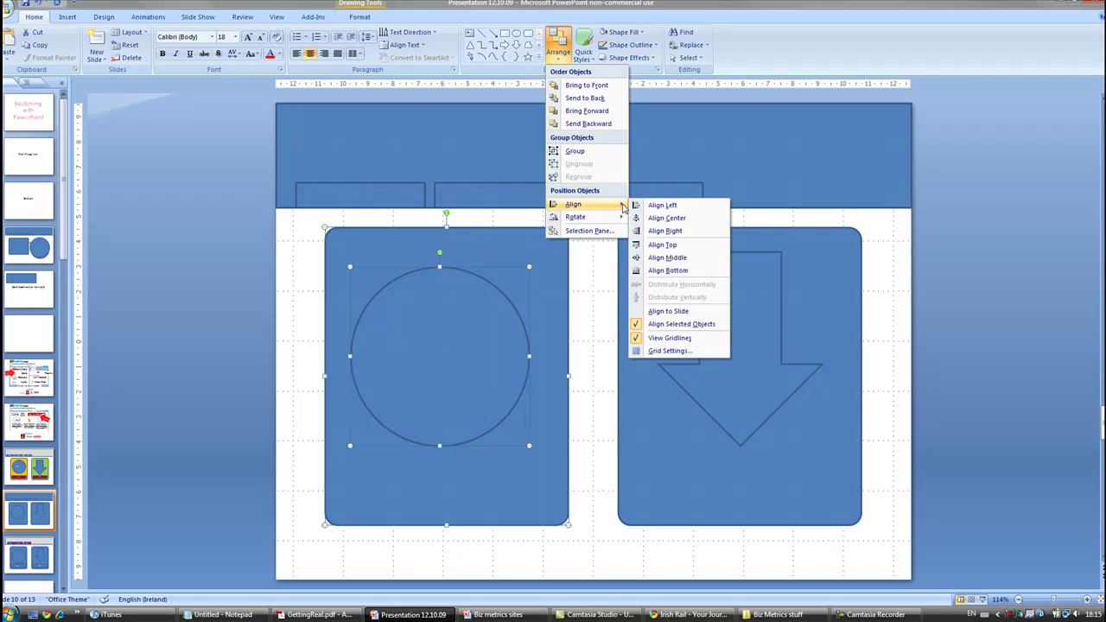
pyautogui.click(666, 218)
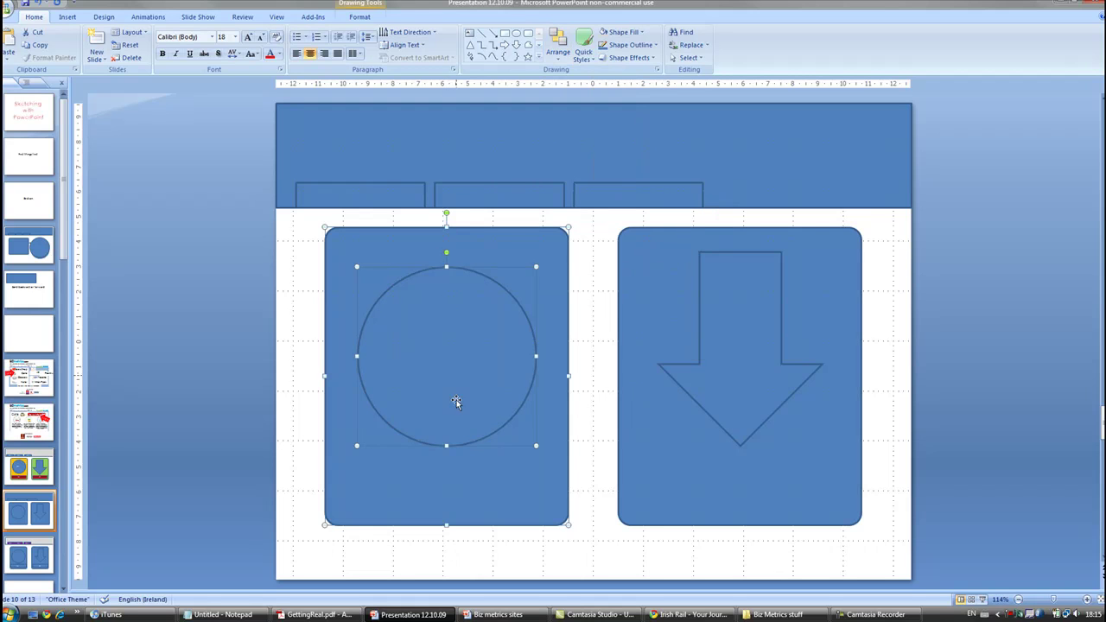
pyautogui.click(295, 309)
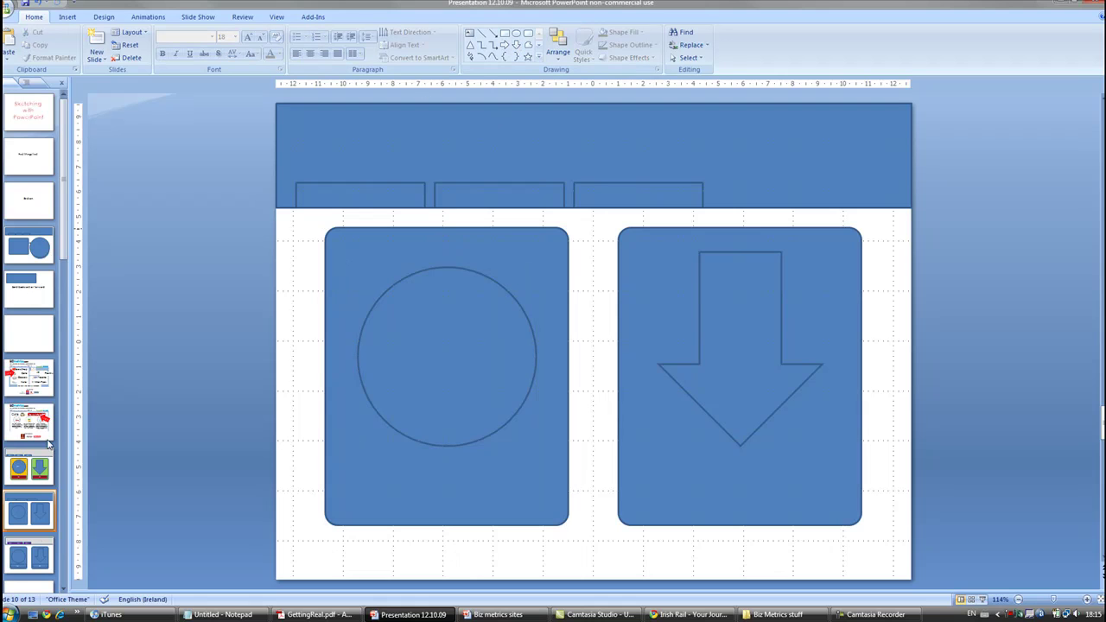
# Check the reference's Click buttons, then draw a button rectangle at the bottom of the left panel.
pyautogui.click(30, 470)
pyautogui.moveTo(286, 434)
pyautogui.mouseDown()
pyautogui.moveTo(653, 495)
pyautogui.moveTo(904, 562)
pyautogui.mouseUp()
pyautogui.click(50, 519)
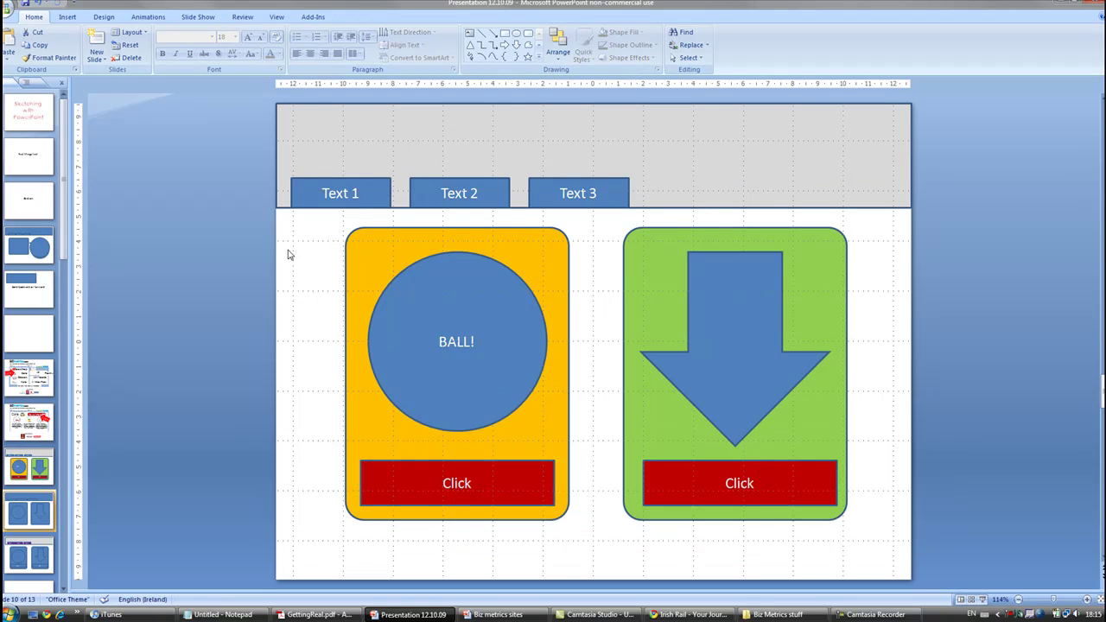
pyautogui.click(505, 35)
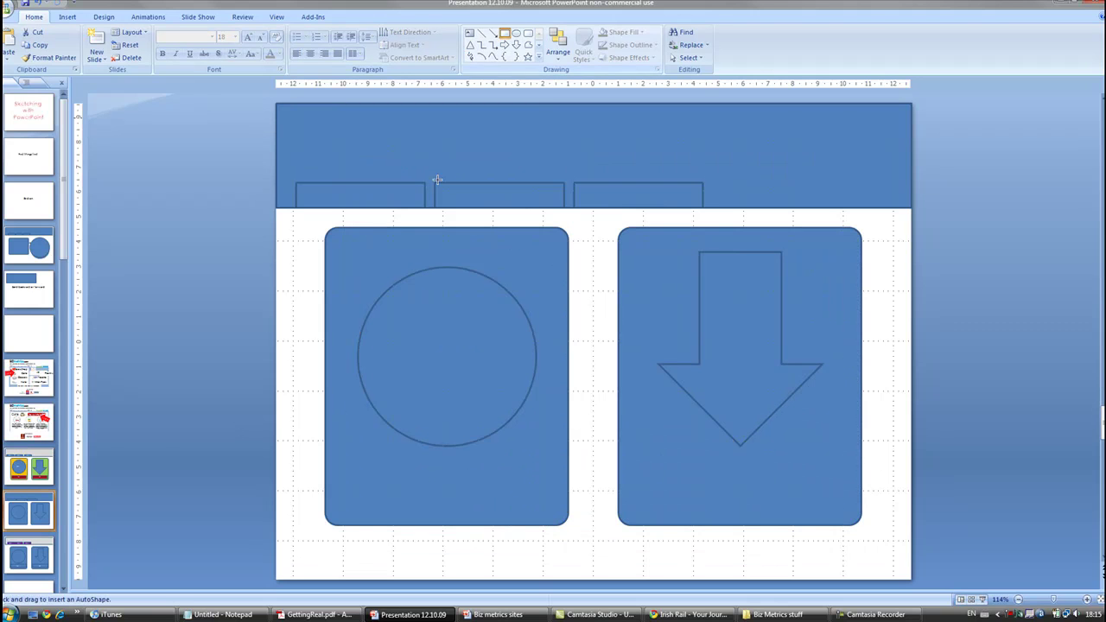
pyautogui.moveTo(345, 465)
pyautogui.mouseDown()
pyautogui.moveTo(555, 511)
pyautogui.moveTo(539, 510)
pyautogui.mouseUp()
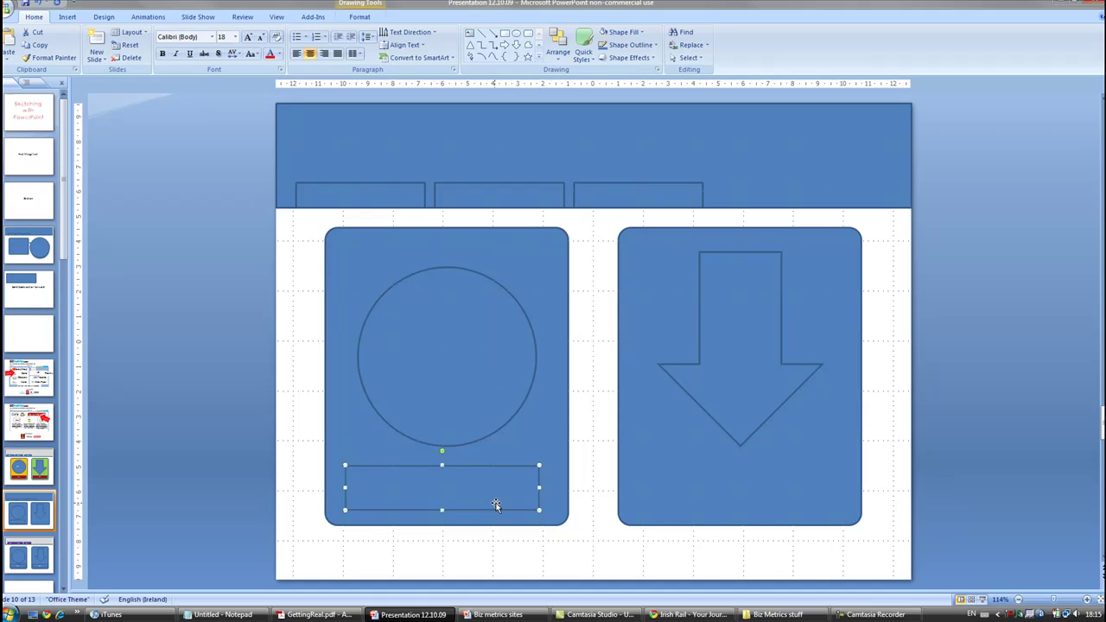
# Duplicate the button rectangle and move the copy into the right panel's bottom.
pyautogui.hotkey('ctrl', 'd')
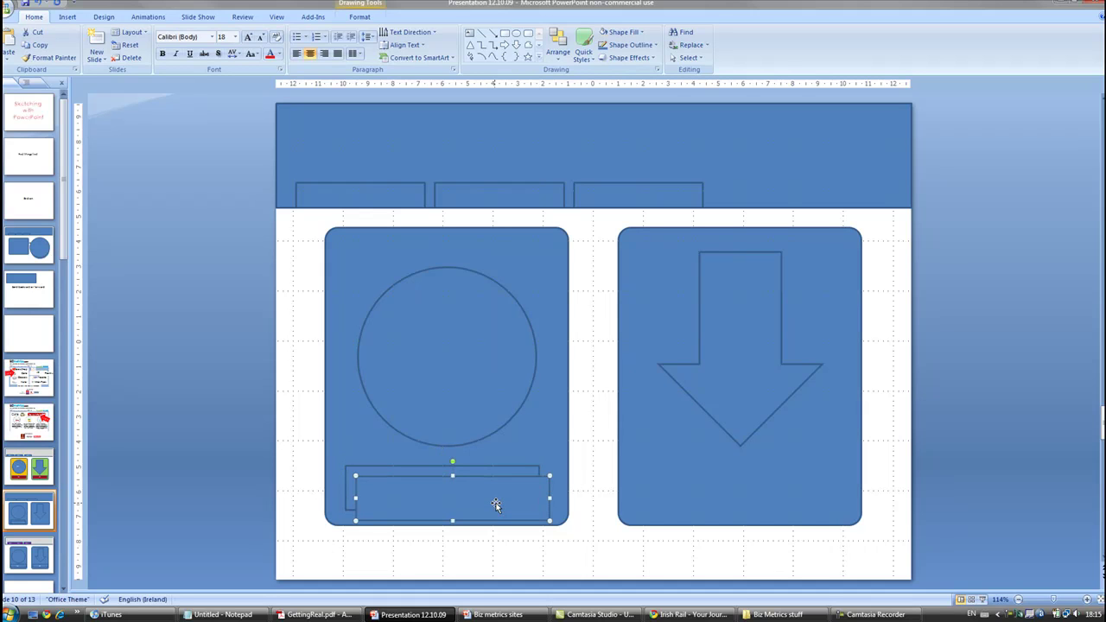
pyautogui.press('Up')
pyautogui.press('Right')
pyautogui.press('Right')
pyautogui.press('Right')
pyautogui.press('Right')
pyautogui.press('Right')
pyautogui.press('Right')
pyautogui.press('Right')
pyautogui.press('Right')
pyautogui.press('Right')
pyautogui.press('Right')
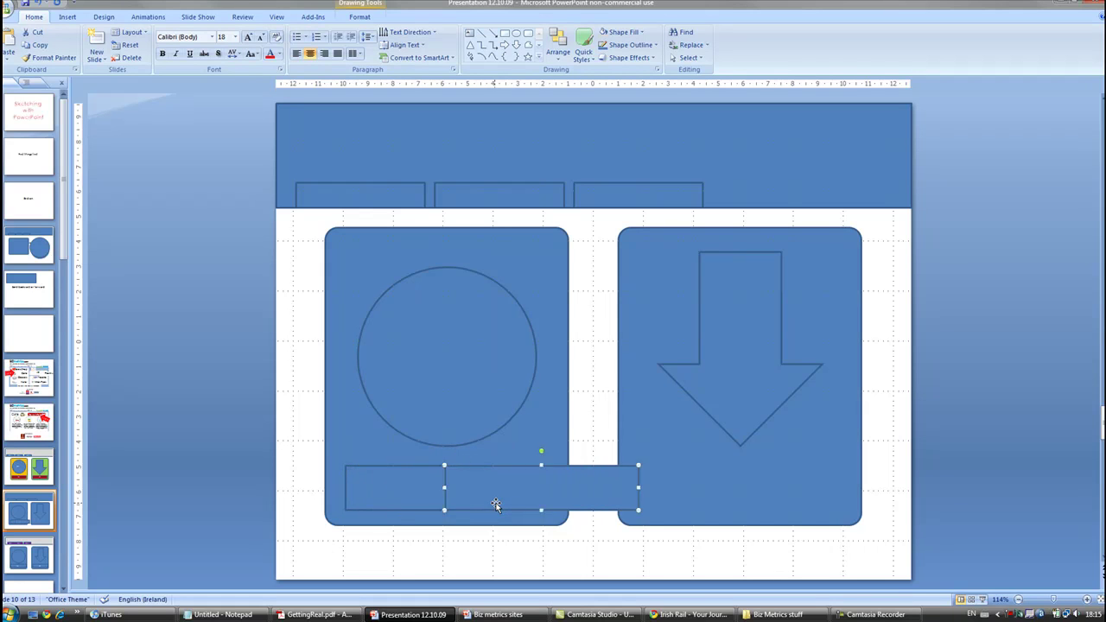
pyautogui.press('Right')
pyautogui.press('Right')
pyautogui.press('Right')
pyautogui.press('Right')
pyautogui.press('Right')
pyautogui.press('Right')
pyautogui.press('Right')
pyautogui.press('Right')
pyautogui.press('Right')
pyautogui.press('Right')
pyautogui.press('Right')
pyautogui.press('Right')
pyautogui.press('Right')
pyautogui.press('Right')
pyautogui.press('Right')
pyautogui.press('Right')
pyautogui.press('Right')
pyautogui.press('Right')
pyautogui.press('Right')
pyautogui.press('Right')
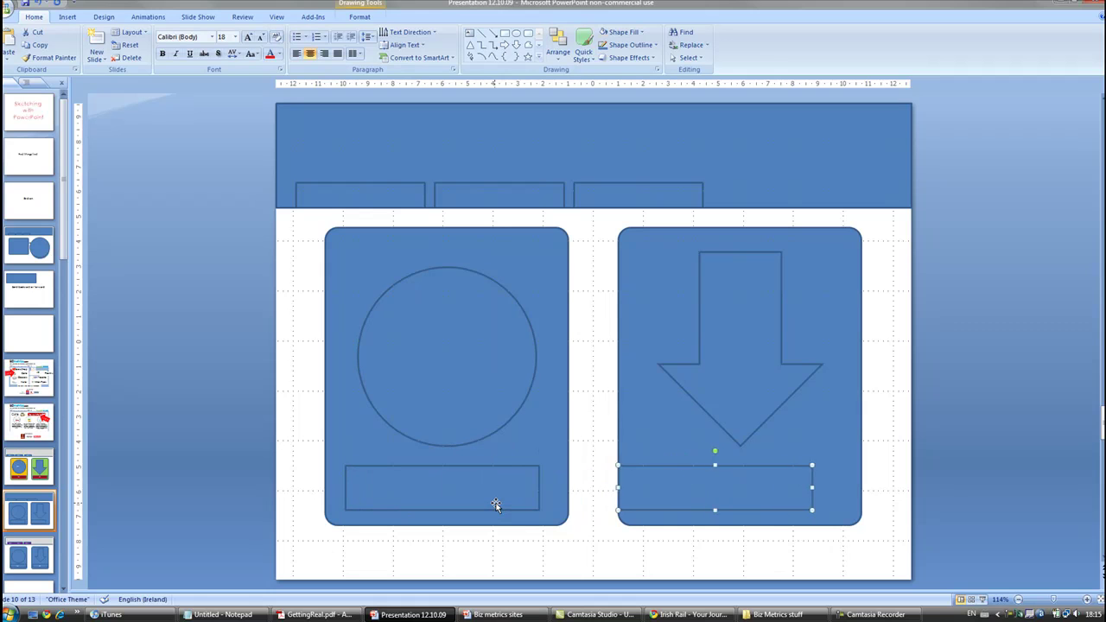
pyautogui.press('Right')
pyautogui.press('Right')
pyautogui.press('Right')
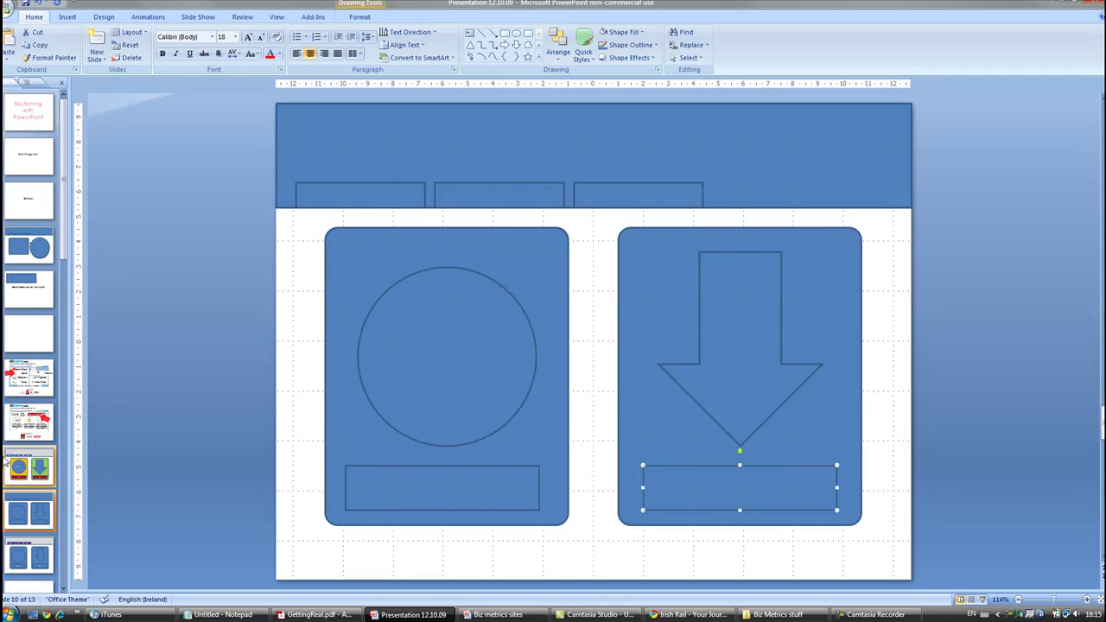
# Compare against the red Click buttons on the coloured reference slide.
pyautogui.click(26, 477)
pyautogui.click(420, 481)
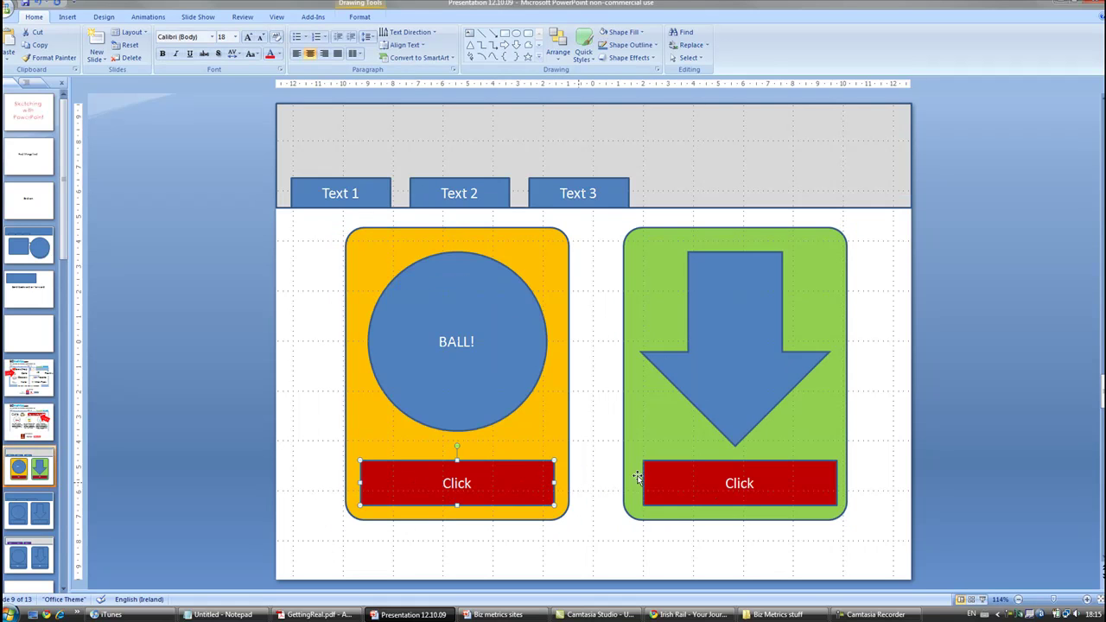
pyautogui.click(723, 486)
pyautogui.click(540, 486)
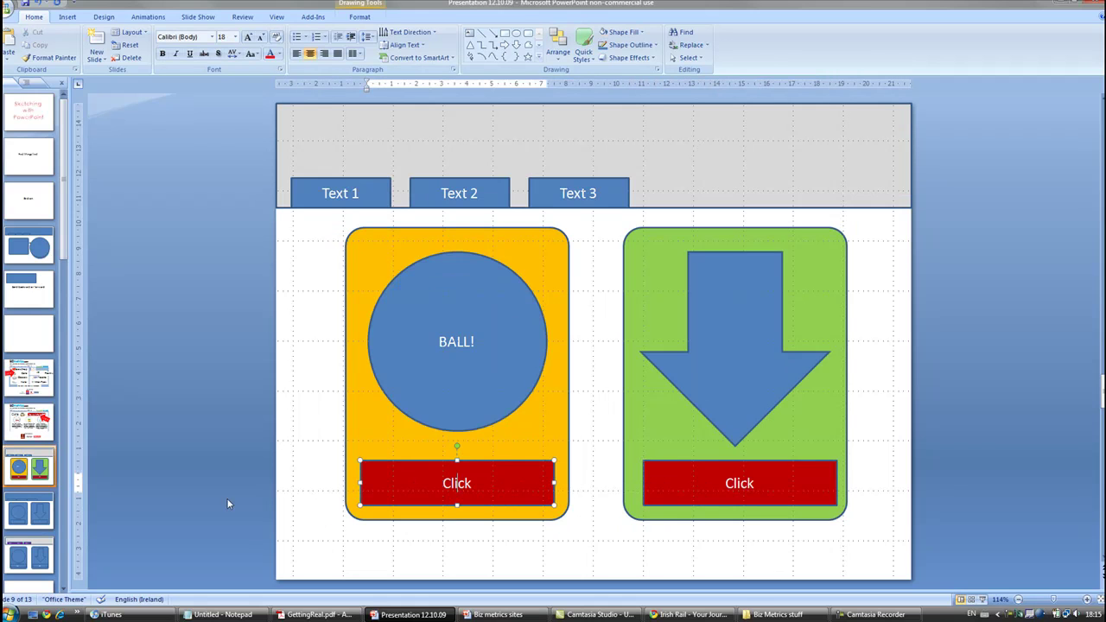
pyautogui.click(34, 514)
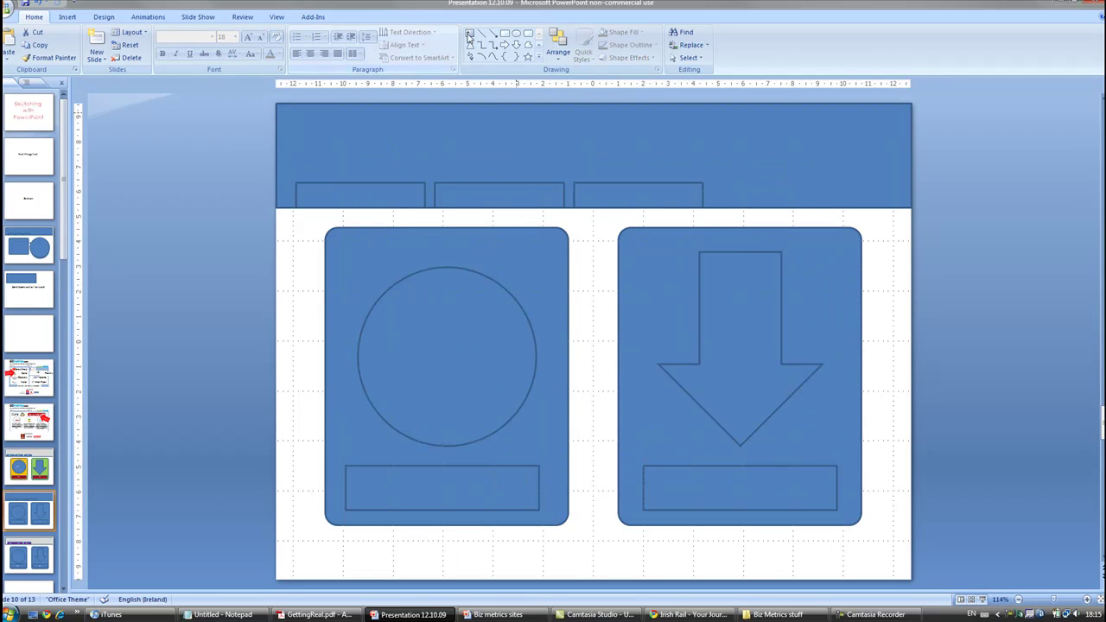
# Add a text box labelled 'Ckck' and move it onto the left button rectangle.
pyautogui.click(467, 36)
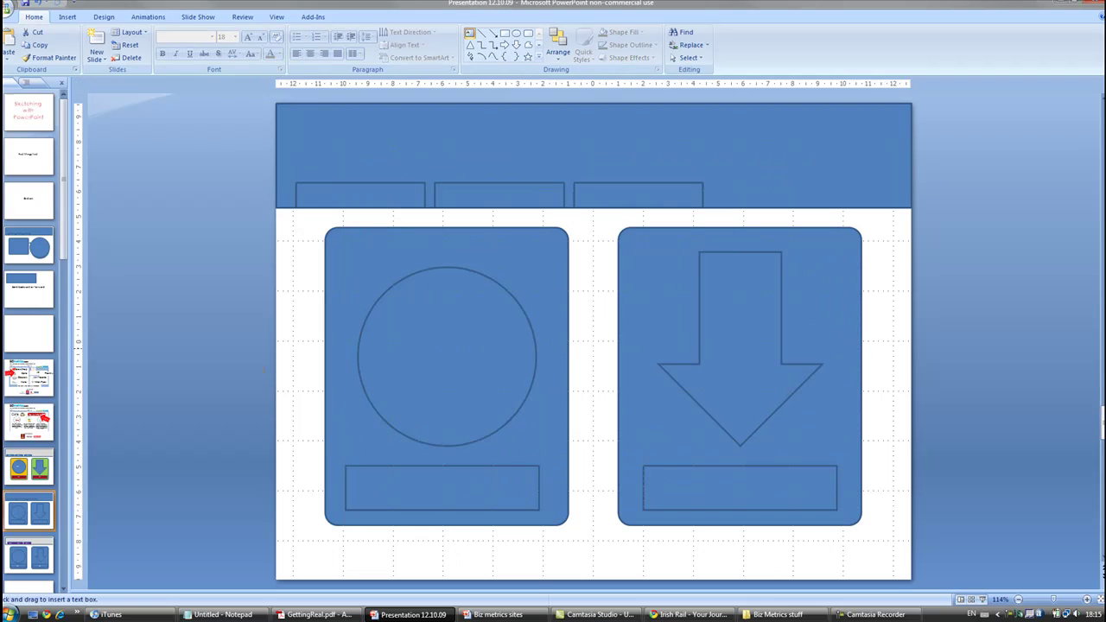
pyautogui.click(285, 412)
pyautogui.write('Ck')
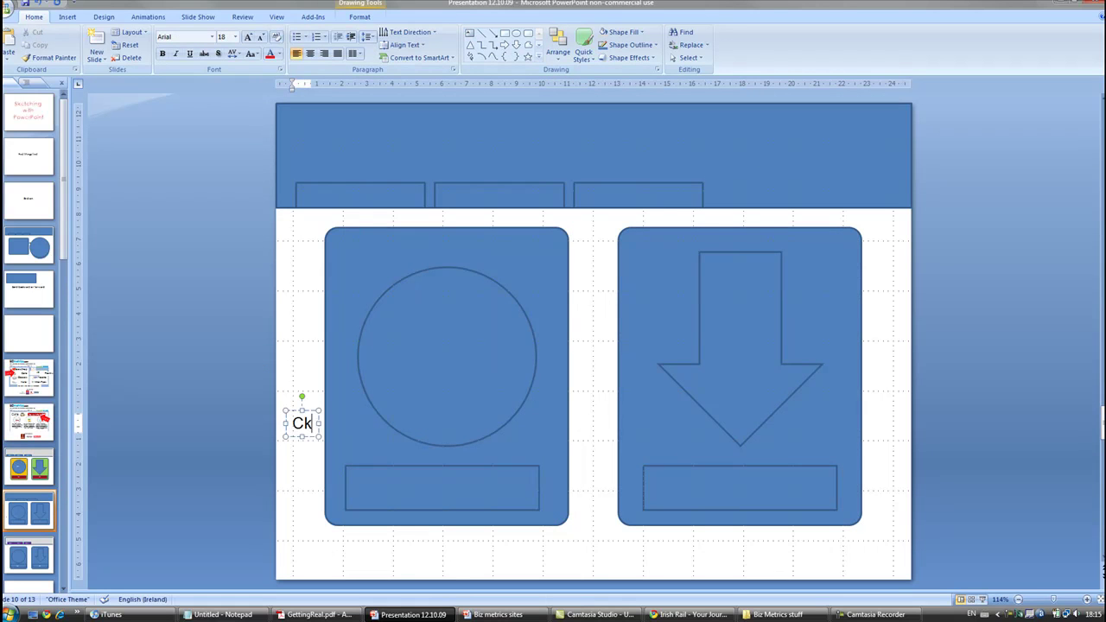
pyautogui.write('ck')
pyautogui.click(314, 467)
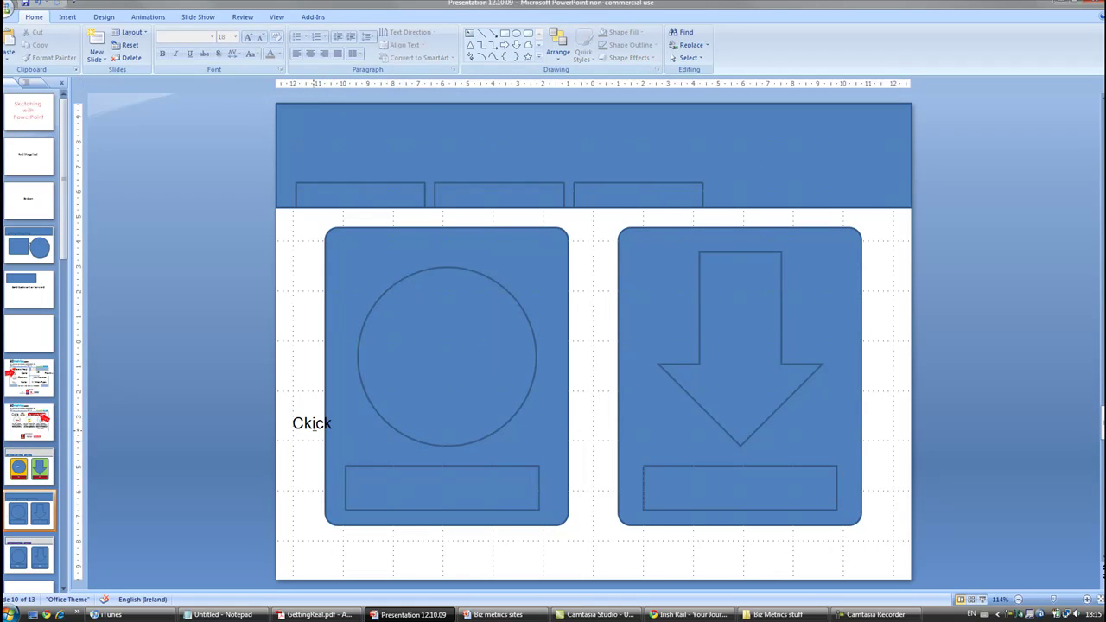
pyautogui.click(315, 423)
pyautogui.moveTo(309, 411); pyautogui.dragTo(463, 478)
# Type 'Click' into the right button rectangle.
pyautogui.click(711, 489)
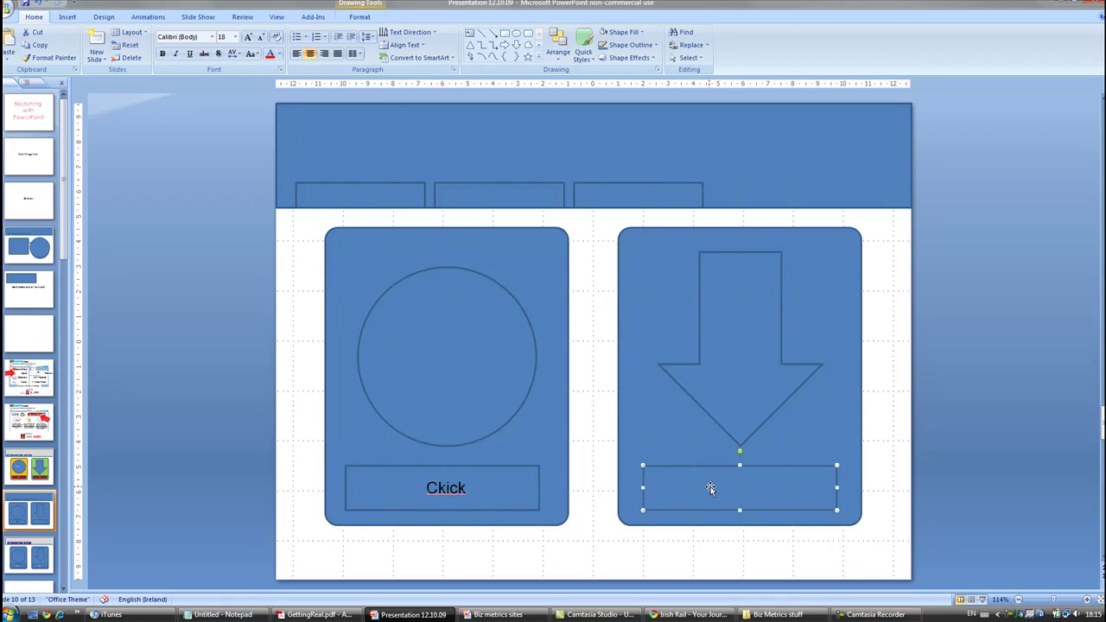
pyautogui.write('Click')
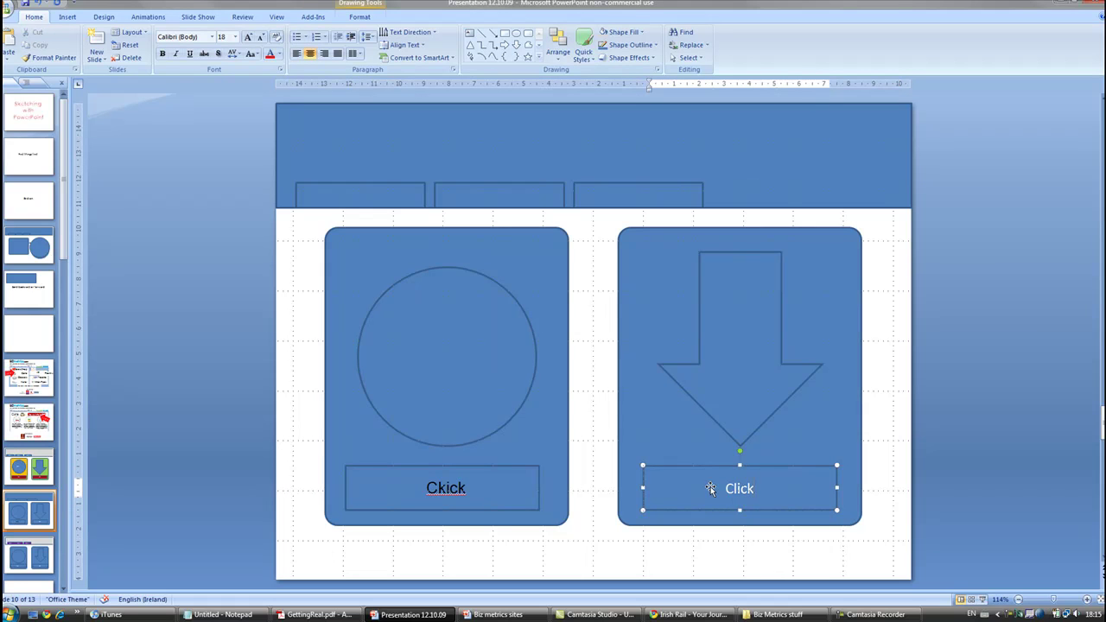
pyautogui.click(713, 560)
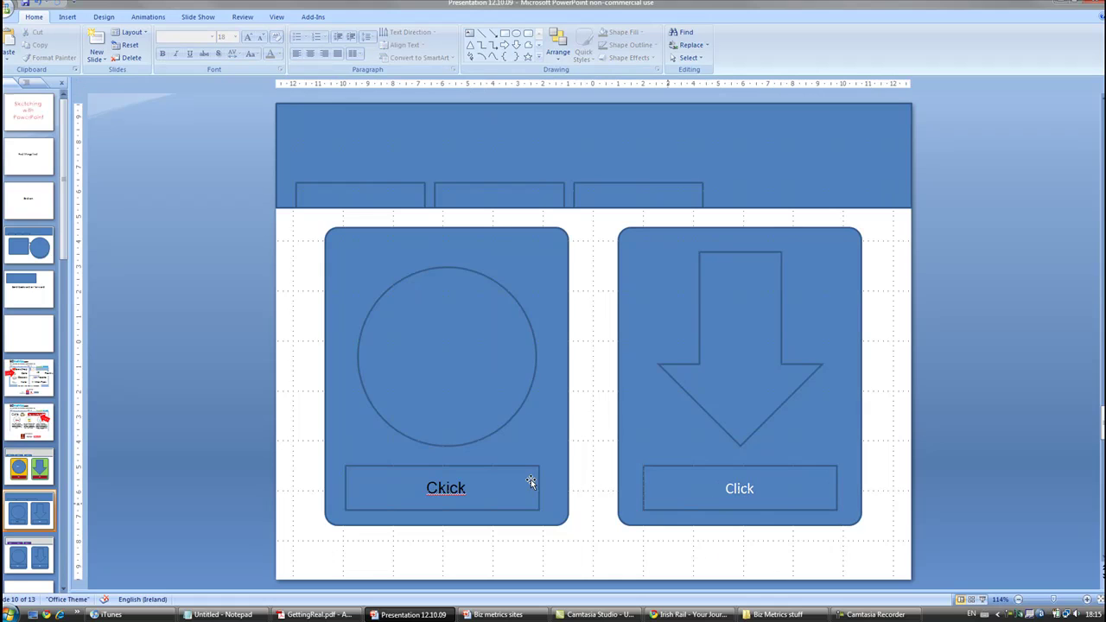
# Delete blank slide 11 following the wireframe slide.
pyautogui.click(36, 556)
pyautogui.press('Delete')
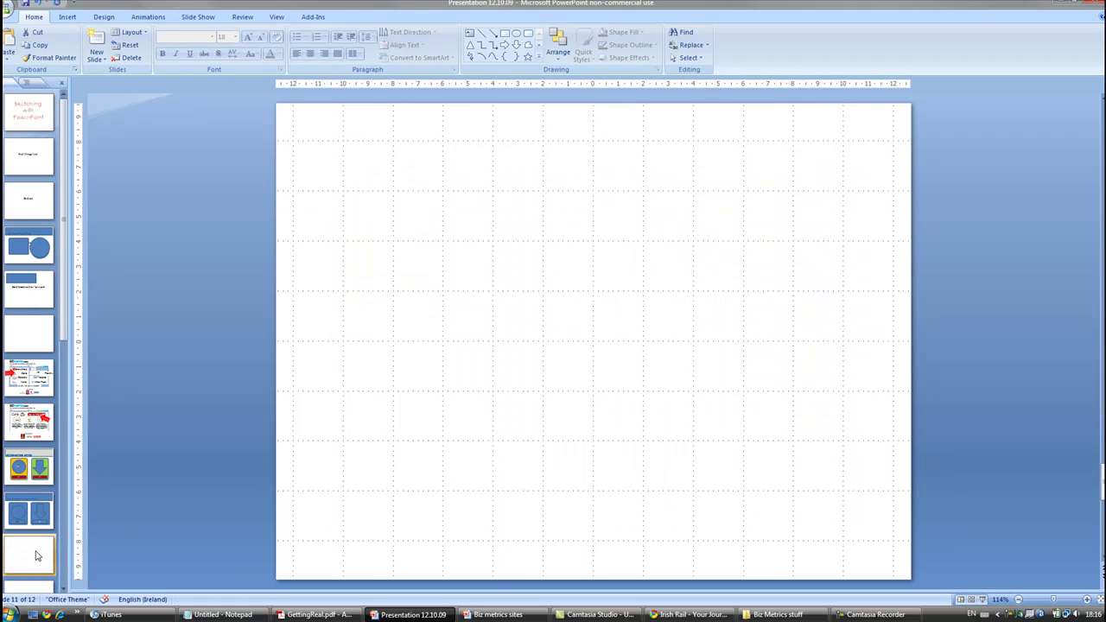